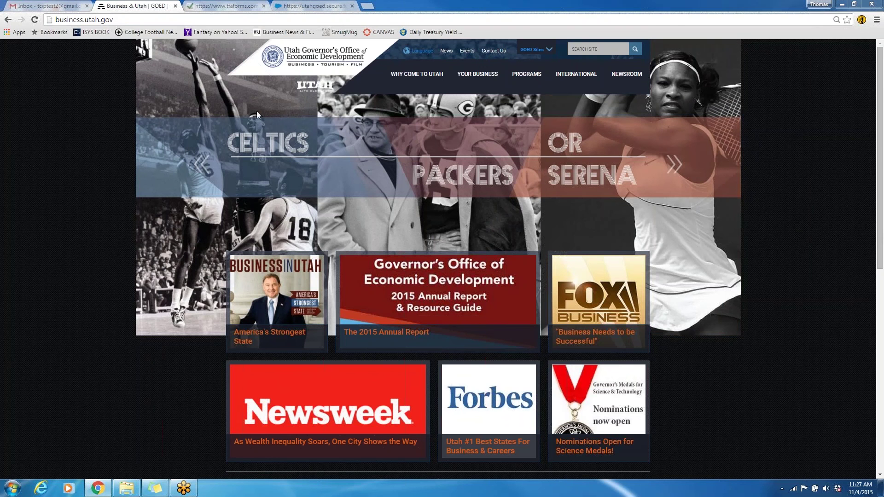
Bring up the PROGRAMS menu on the Utah GOED homepage to find the Technology Commercialization & Innovation Program
{"action": "mouse_move", "coordinate": [525, 80]}
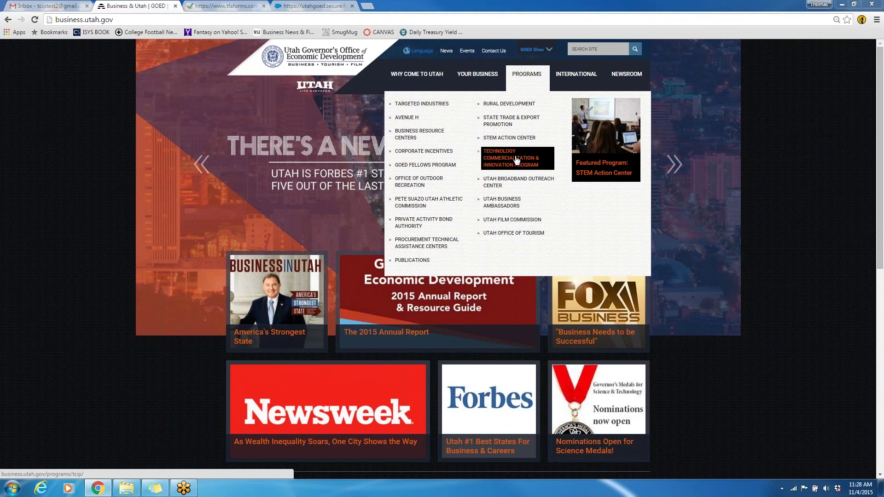
Open the Technology Commercialization & Innovation Program page and read its requirements, award criteria and grant sizes
{"action": "left_click", "coordinate": [516, 160]}
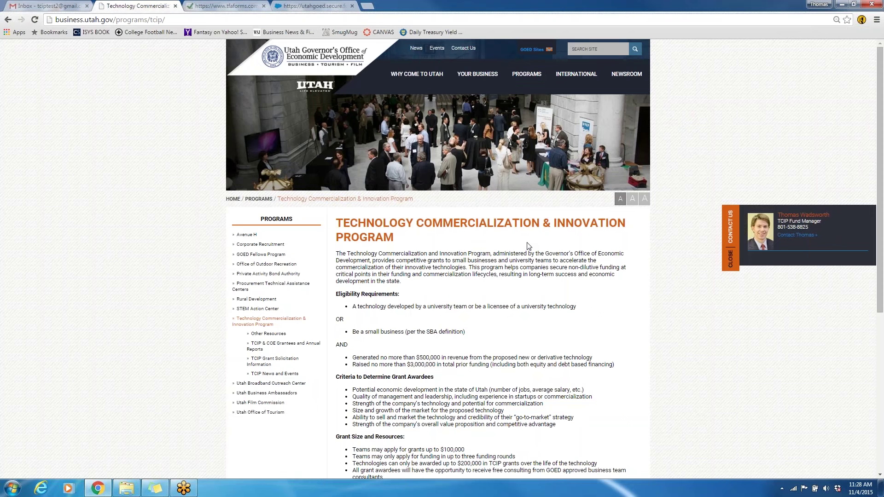
{"action": "scroll", "coordinate": [529, 244], "scroll_direction": "down", "scroll_amount": 1}
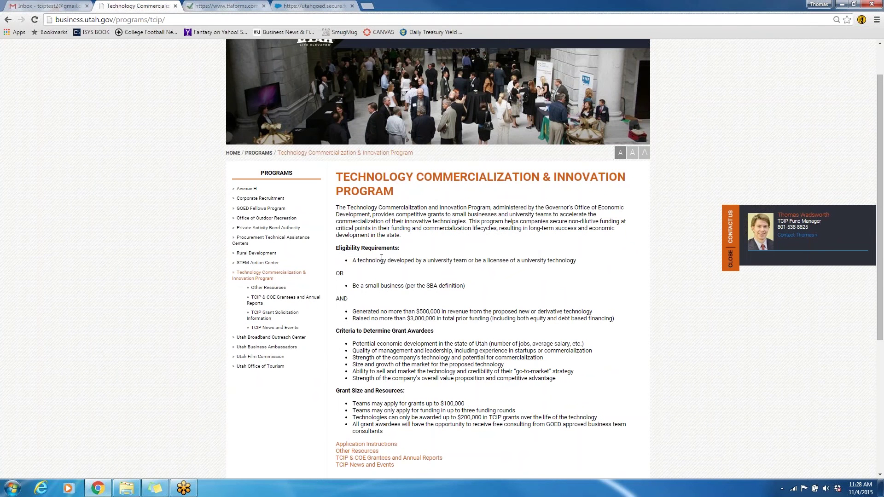
{"action": "scroll", "coordinate": [380, 258], "scroll_direction": "down", "scroll_amount": 1}
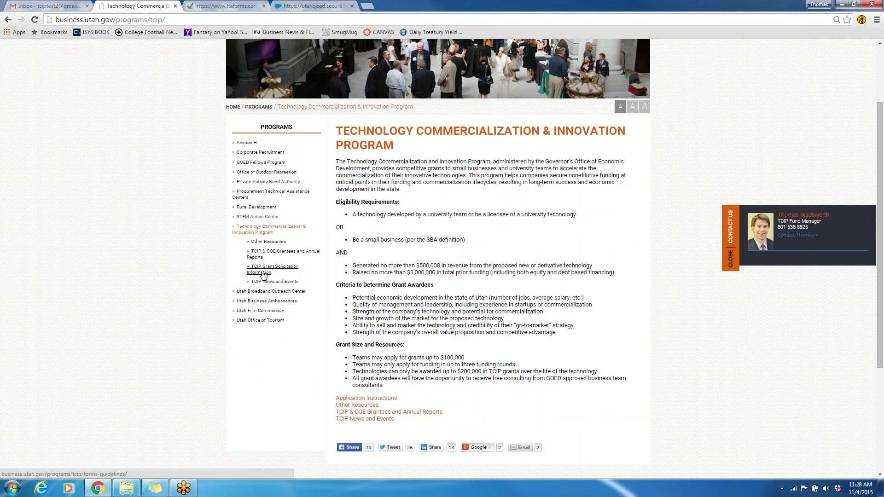
Open TCIP Grant Solicitation Information and review its FY 2016 dates and application steps
{"action": "left_click", "coordinate": [264, 273]}
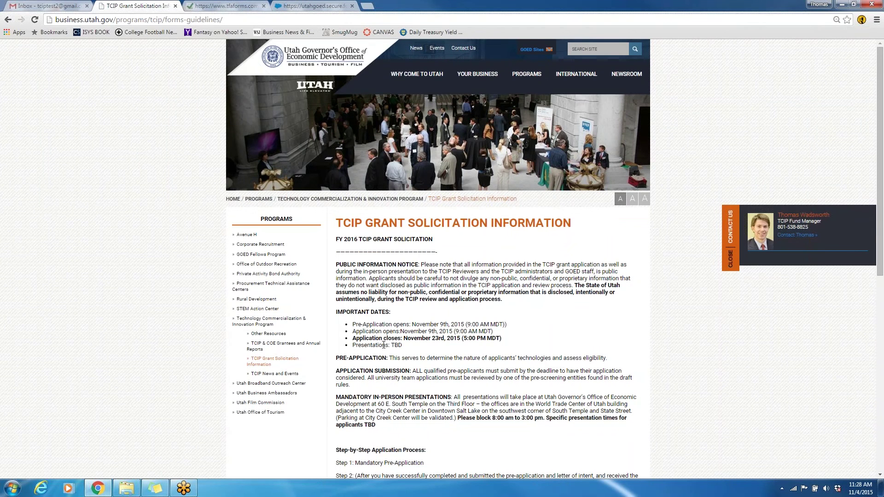
{"action": "scroll", "coordinate": [384, 345], "scroll_direction": "down", "scroll_amount": 1}
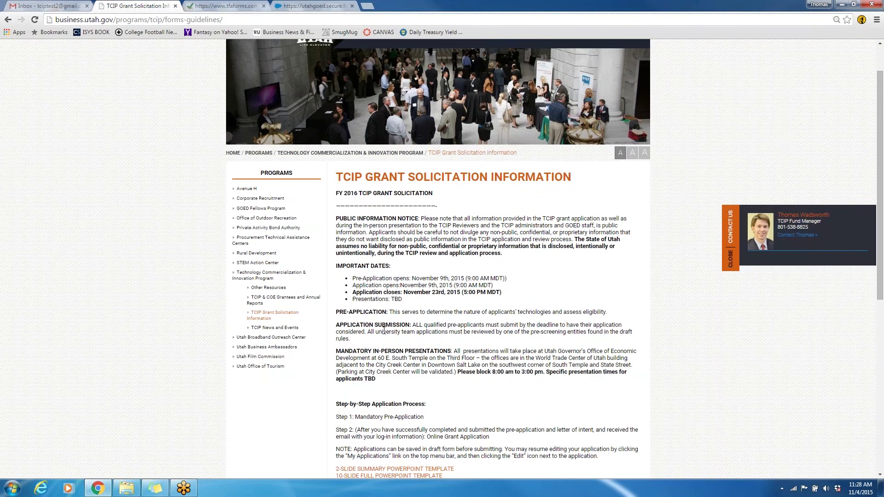
{"action": "scroll", "coordinate": [408, 351], "scroll_direction": "down", "scroll_amount": 1}
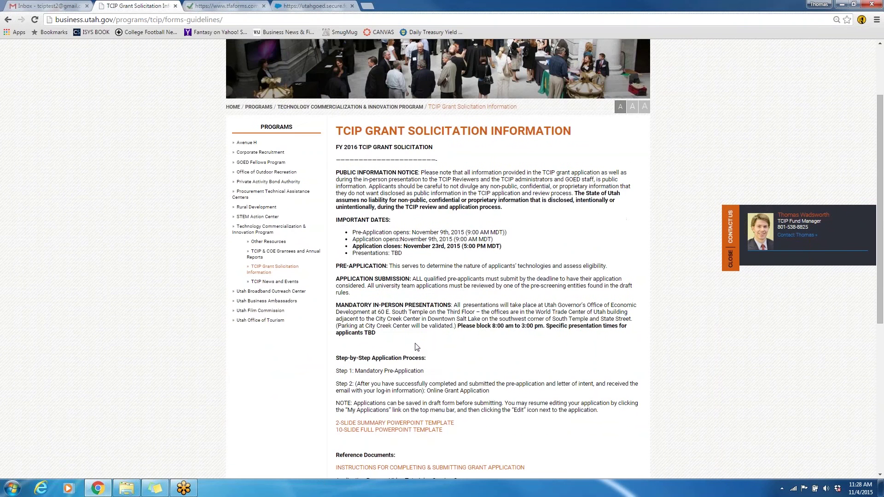
{"action": "scroll", "coordinate": [417, 343], "scroll_direction": "down", "scroll_amount": 2}
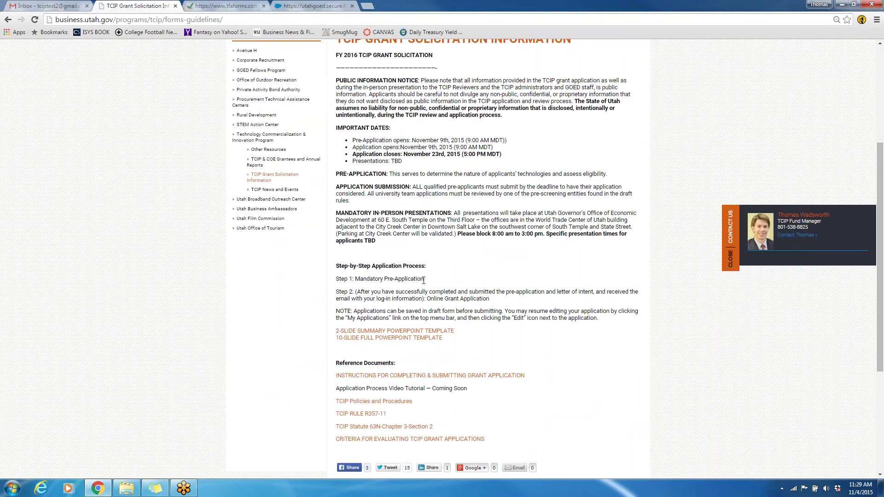
In the TCIP preliminary application form, accept the rules disclaimer at the bottom of page 1
{"action": "left_click", "coordinate": [229, 7]}
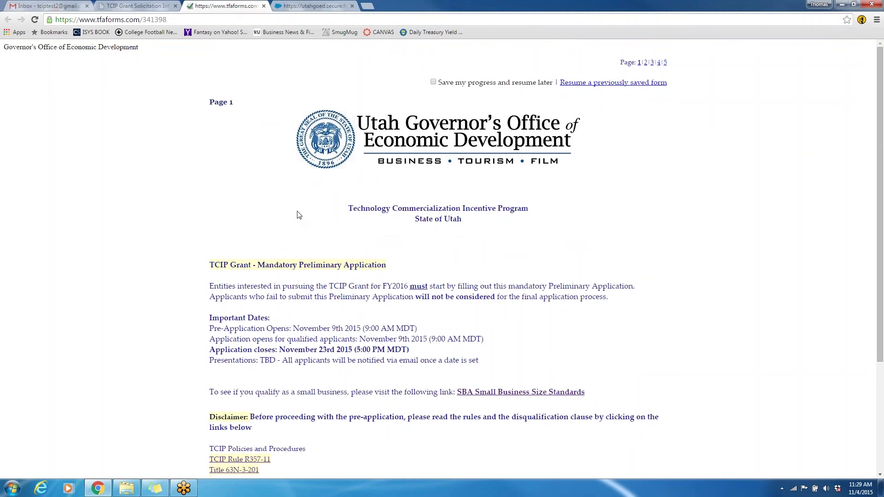
{"action": "scroll", "coordinate": [298, 213], "scroll_direction": "down", "scroll_amount": 1}
{"action": "scroll", "coordinate": [298, 215], "scroll_direction": "down", "scroll_amount": 1}
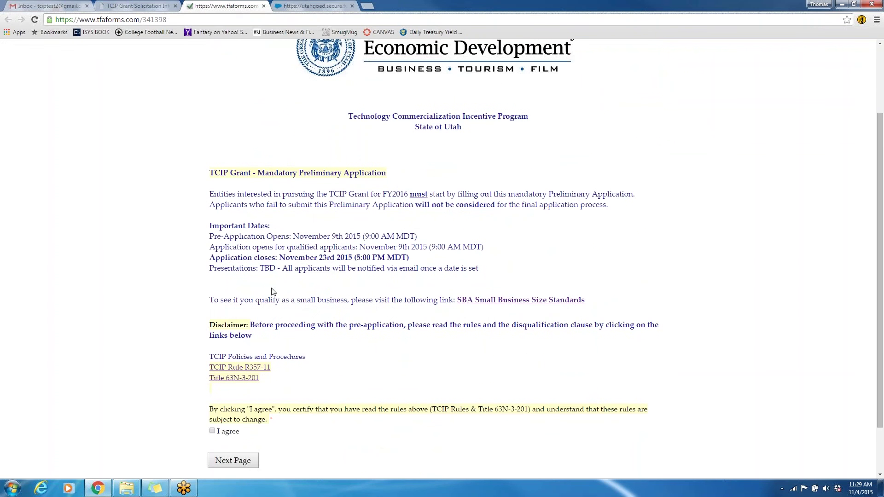
{"action": "scroll", "coordinate": [305, 343], "scroll_direction": "down", "scroll_amount": 1}
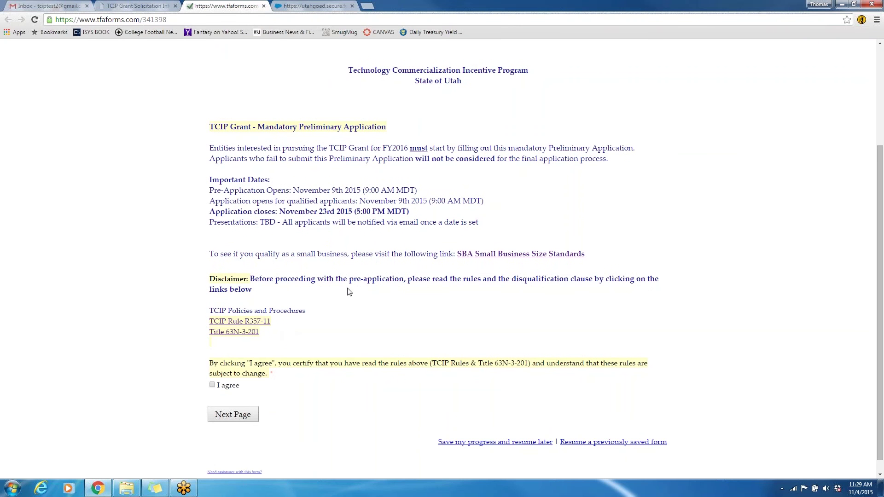
{"action": "scroll", "coordinate": [346, 291], "scroll_direction": "down", "scroll_amount": 1}
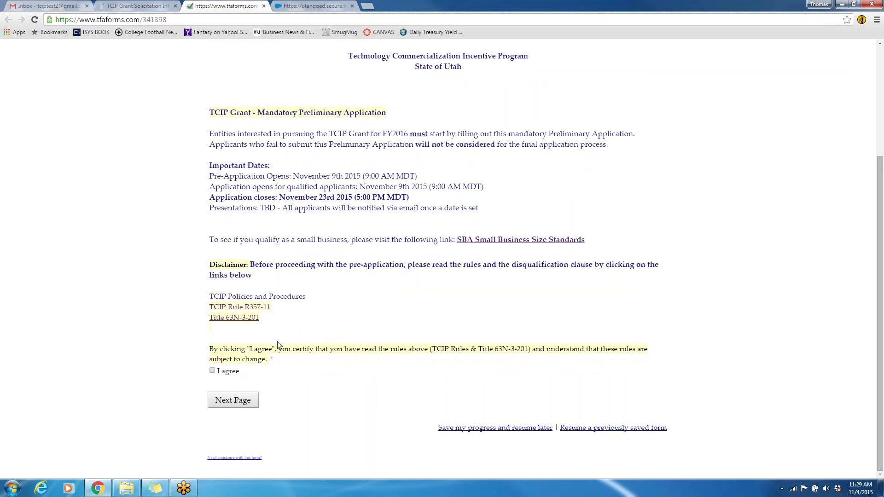
{"action": "left_click", "coordinate": [212, 371]}
On page 2, choose Small Business, technology name XYZ CO and the Life Science cluster
{"action": "left_click", "coordinate": [236, 403]}
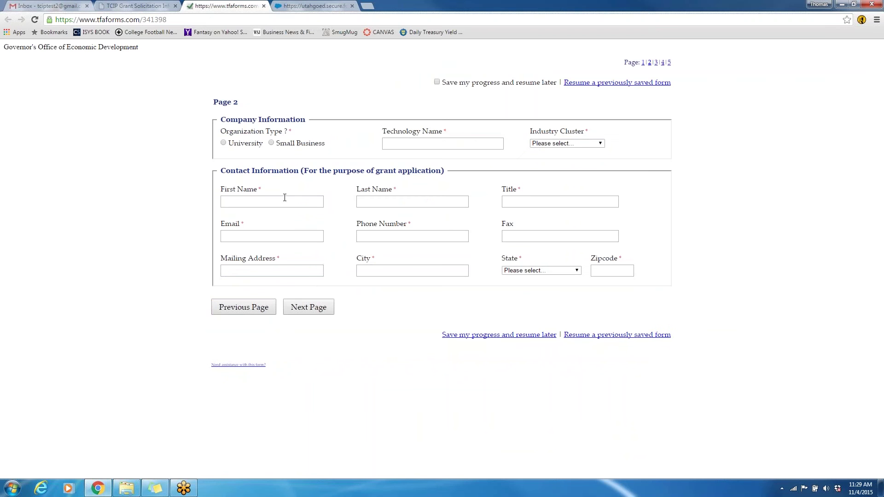
{"action": "left_click", "coordinate": [274, 144]}
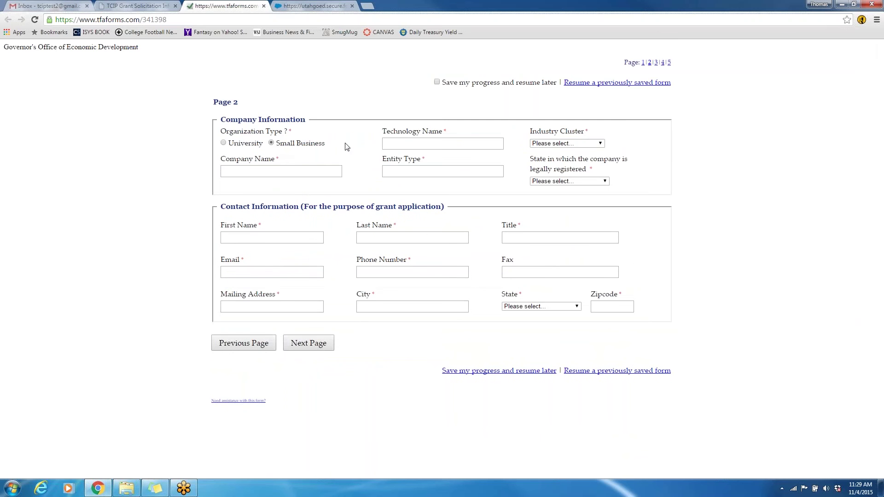
{"action": "left_click", "coordinate": [399, 144]}
{"action": "type", "text": "XYZ CO"}
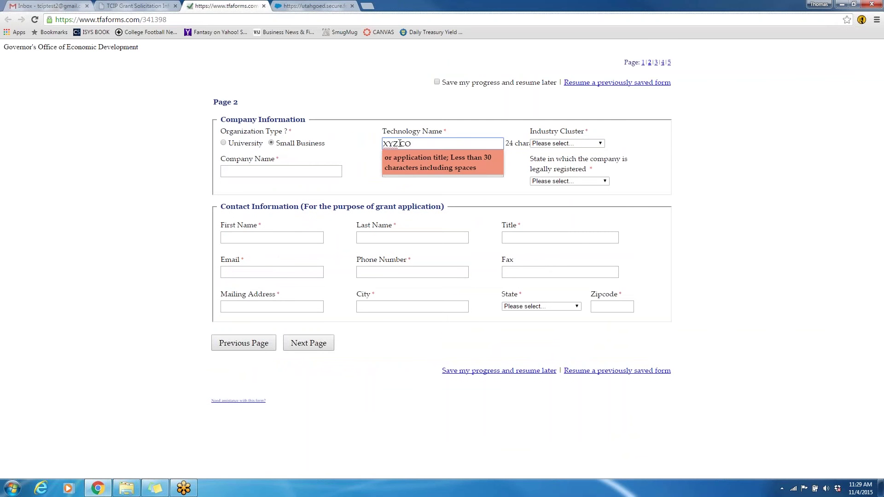
{"action": "left_click", "coordinate": [558, 144]}
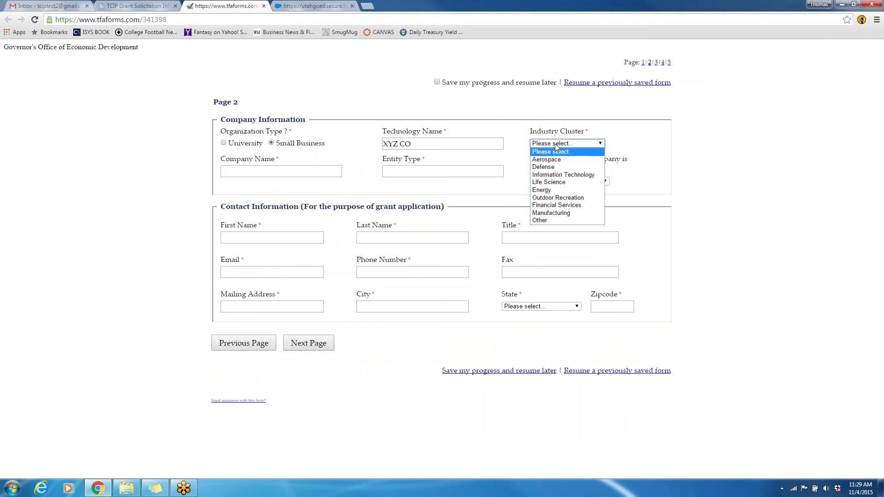
{"action": "left_click", "coordinate": [557, 183]}
Enter company name XYZ CO, entity type LLC and registration state Delaware
{"action": "left_click", "coordinate": [301, 170]}
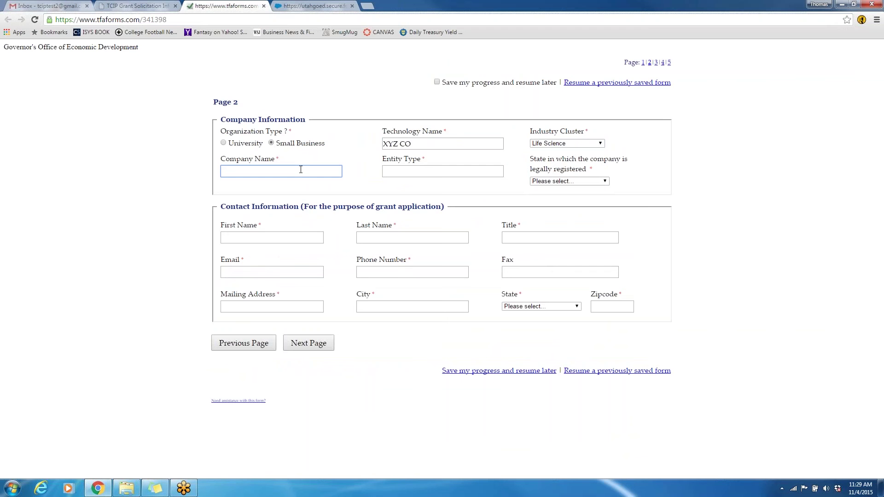
{"action": "type", "text": "XYZ CO"}
{"action": "key", "text": "Tab"}
{"action": "type", "text": "LLC"}
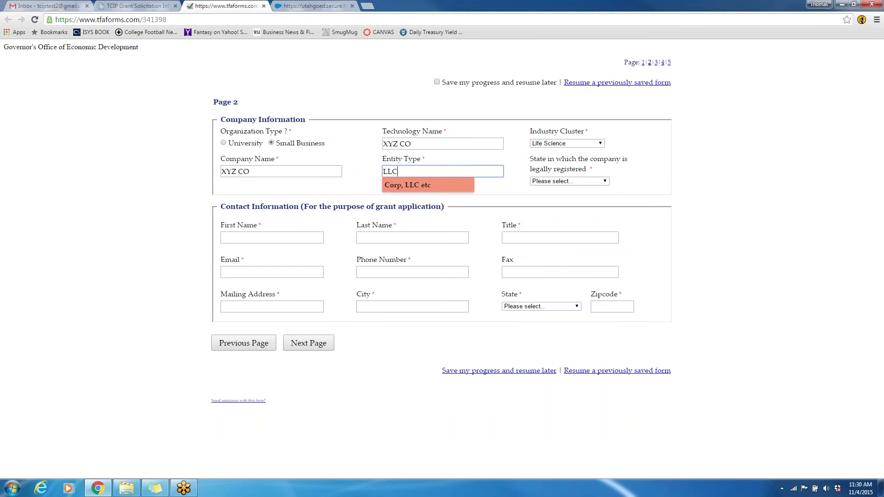
{"action": "left_click", "coordinate": [586, 180]}
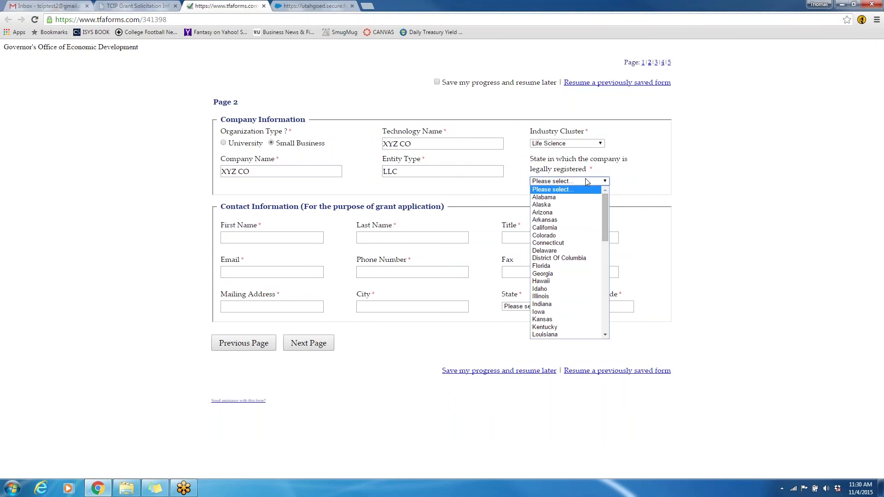
{"action": "key", "text": "d"}
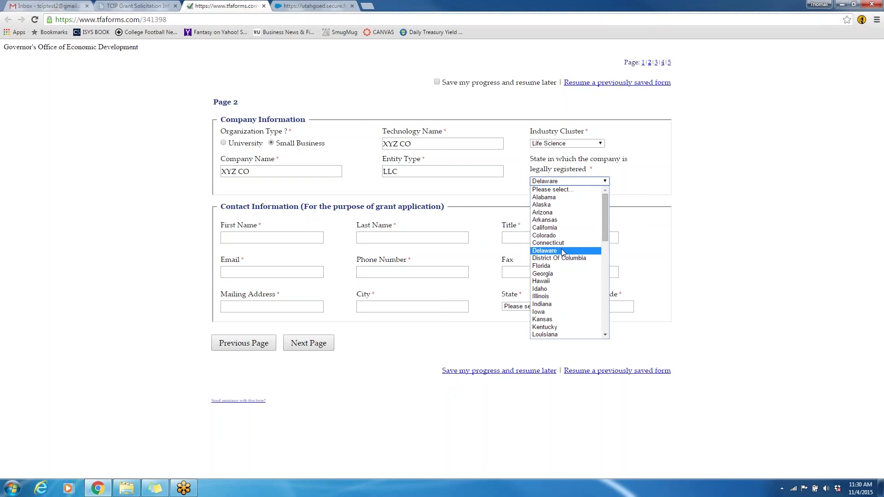
{"action": "left_click", "coordinate": [562, 251]}
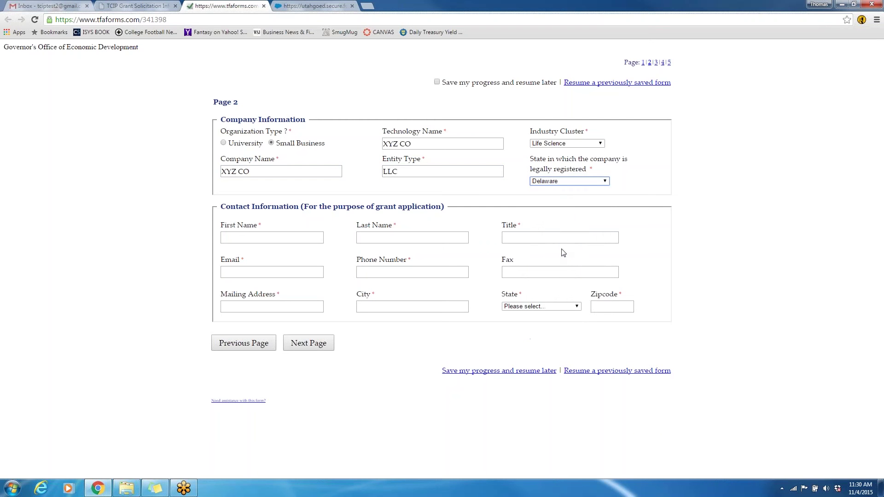
Enter the contact's first and last name, title CEO, and e-mail address
{"action": "left_click", "coordinate": [275, 239]}
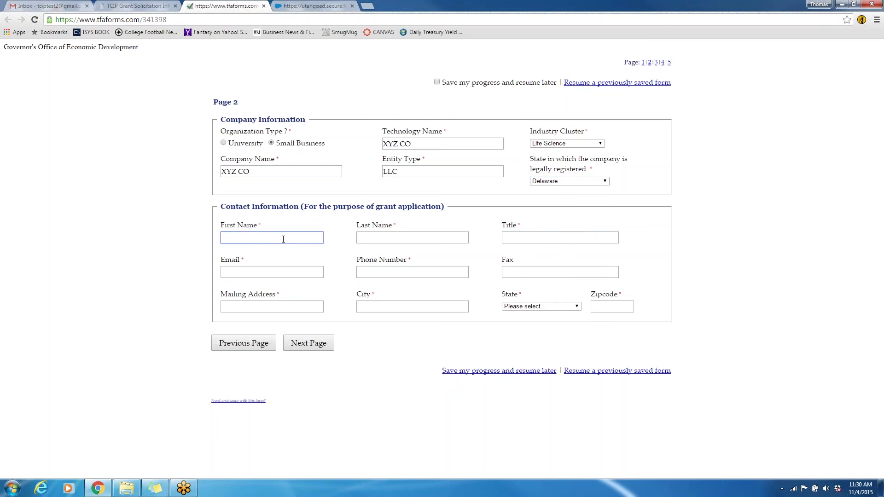
{"action": "type", "text": "John"}
{"action": "key", "text": "Tab"}
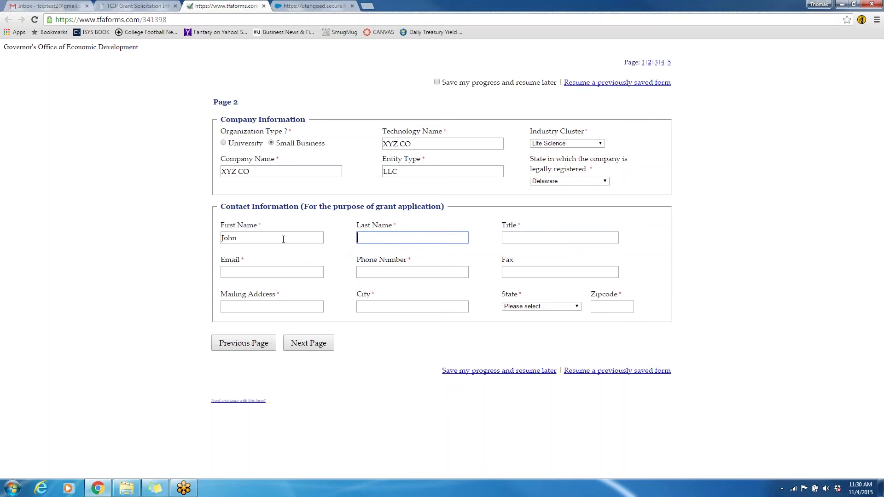
{"action": "type", "text": "Doe"}
{"action": "key", "text": "Tab"}
{"action": "type", "text": "CEO"}
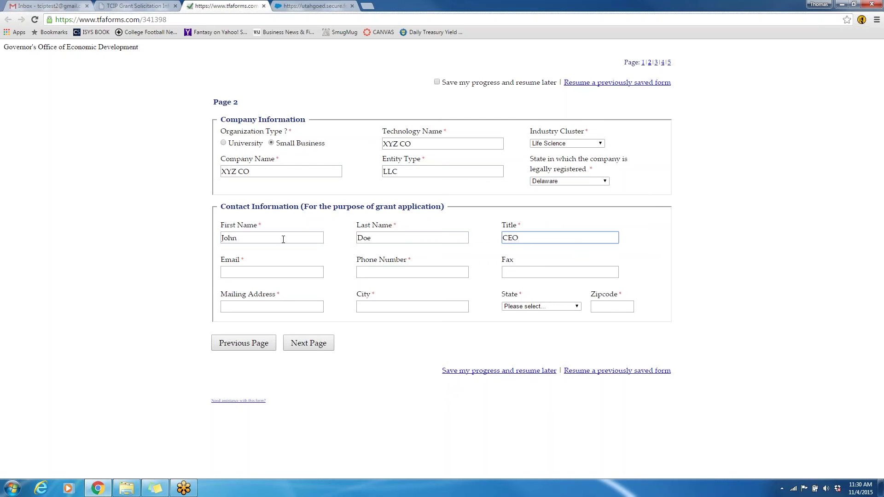
{"action": "left_click", "coordinate": [275, 270]}
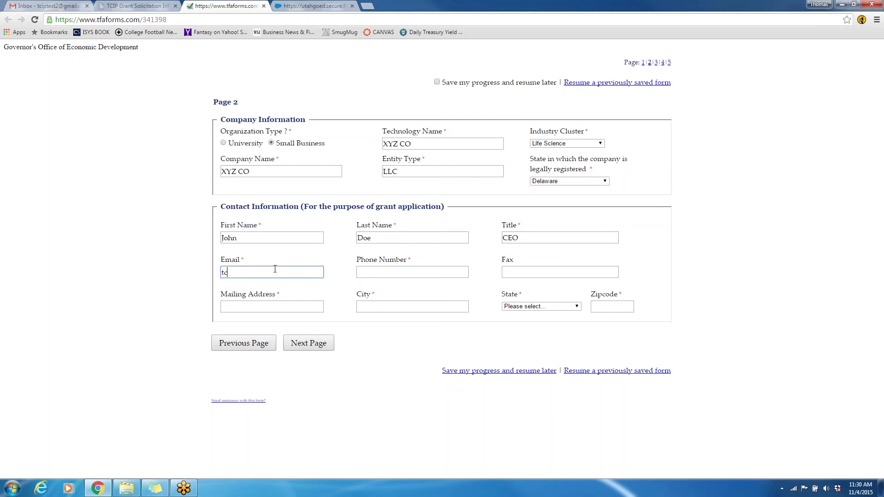
Enter the contact's phone number, mailing address, city, state Utah and zipcode
{"action": "left_click", "coordinate": [402, 274]}
{"action": "type", "text": "555-555-5"}
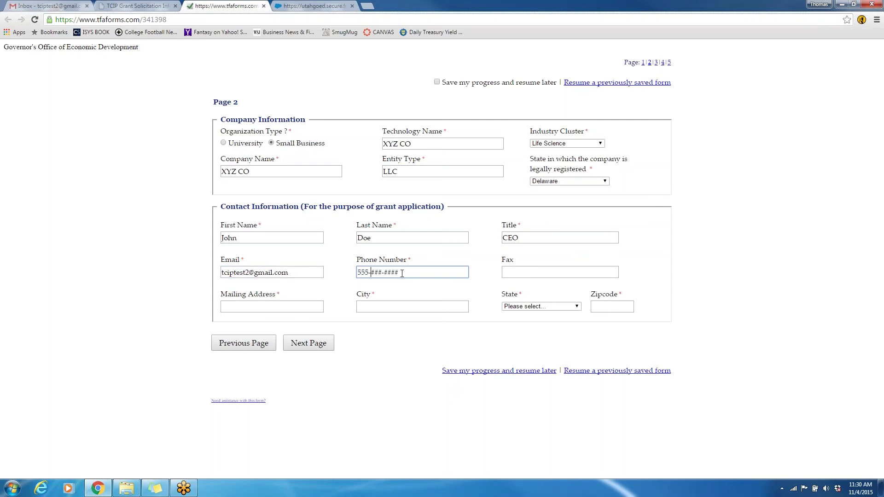
{"action": "type", "text": "555"}
{"action": "key", "text": "Tab"}
{"action": "key", "text": "Tab"}
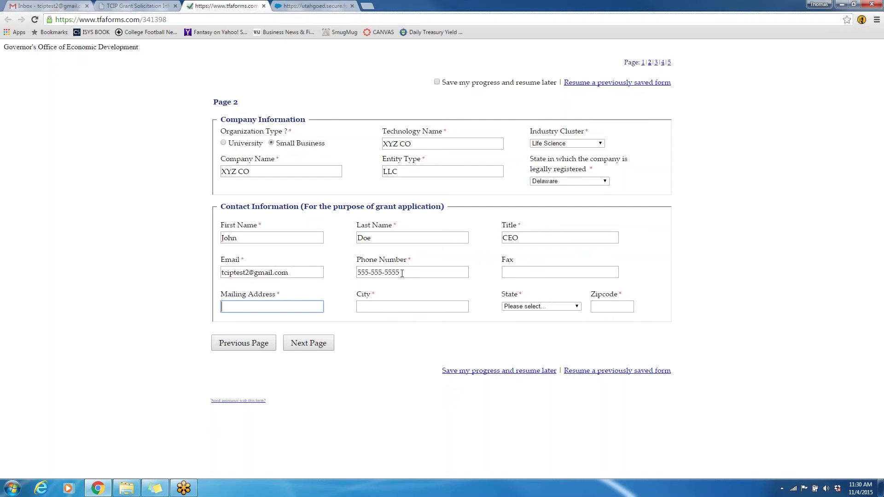
{"action": "type", "text": "60 East South Temple"}
{"action": "key", "text": "Tab"}
{"action": "type", "text": "SLC"}
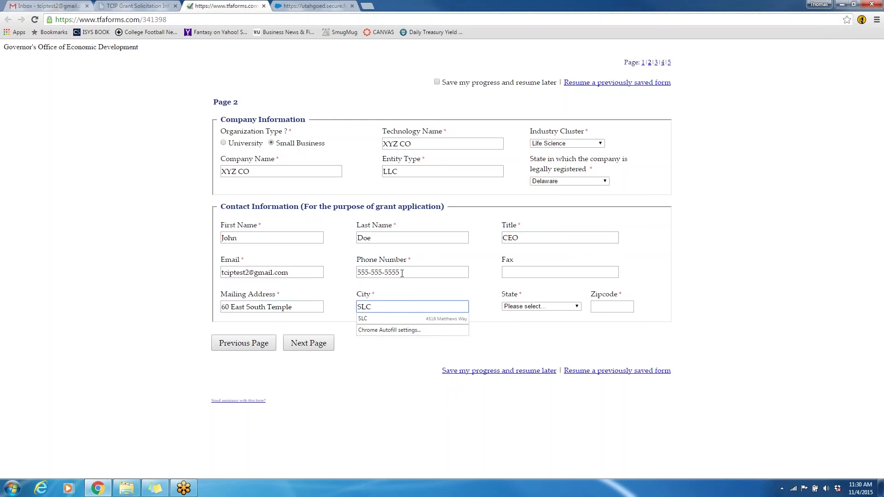
{"action": "key", "text": "Tab"}
{"action": "key", "text": "u"}
{"action": "key", "text": "Tab"}
{"action": "type", "text": "84"}
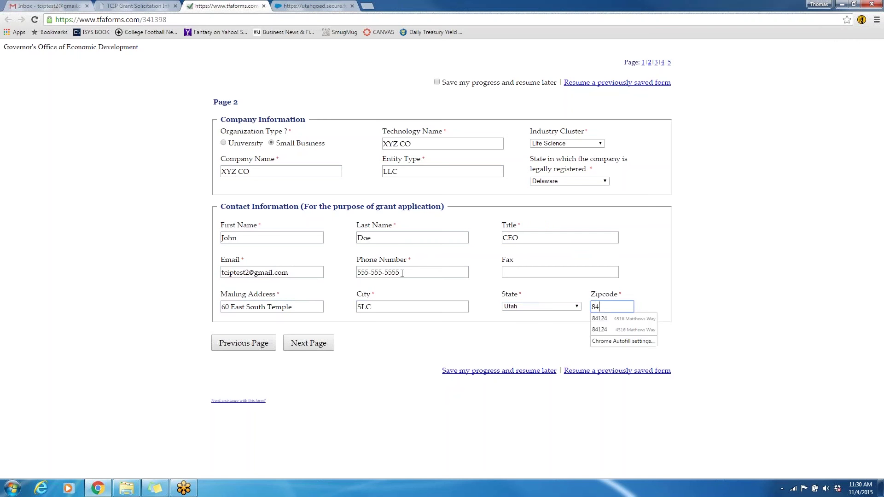
{"action": "type", "text": "111"}
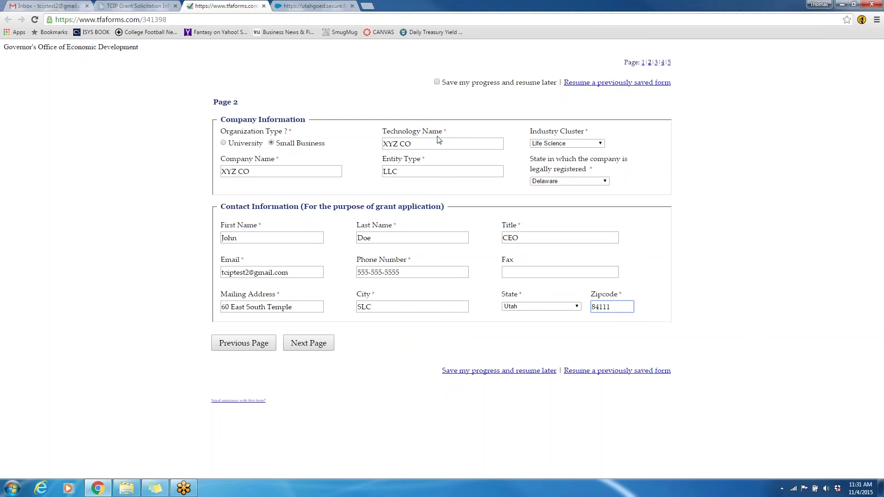
In Small Business Details, enter NAICS 541712, annual revenue 0 and 2 full-time personnel
{"action": "left_click", "coordinate": [310, 348]}
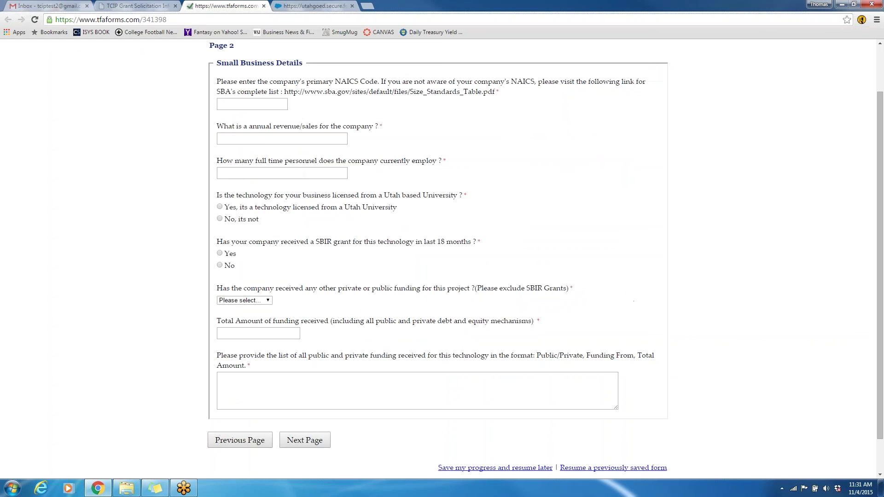
{"action": "left_click", "coordinate": [269, 104]}
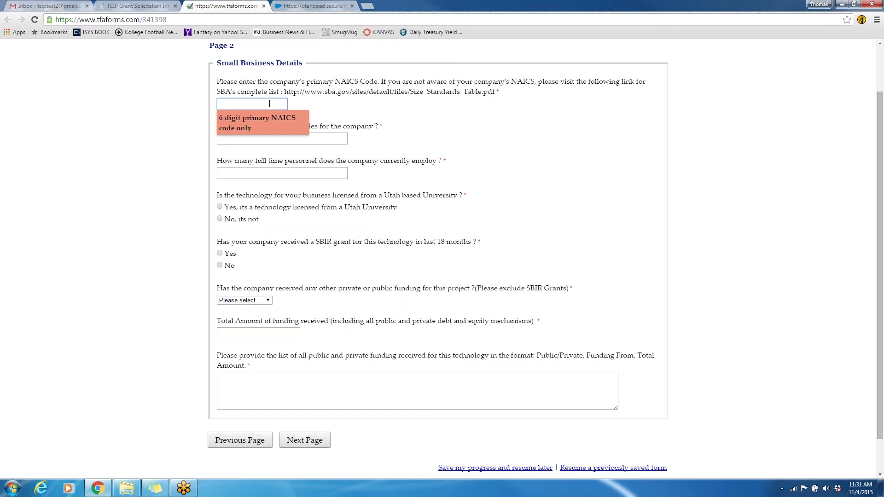
{"action": "type", "text": "541712"}
{"action": "left_click", "coordinate": [332, 137]}
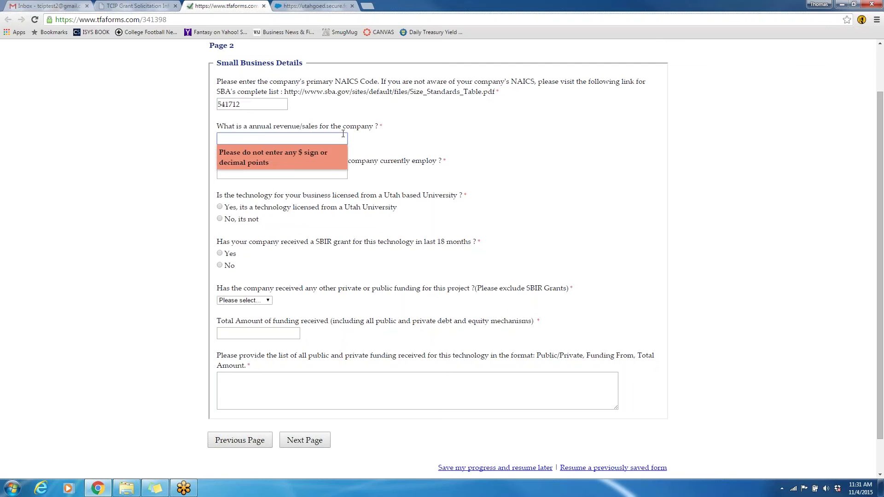
{"action": "type", "text": "0"}
{"action": "left_click", "coordinate": [356, 174]}
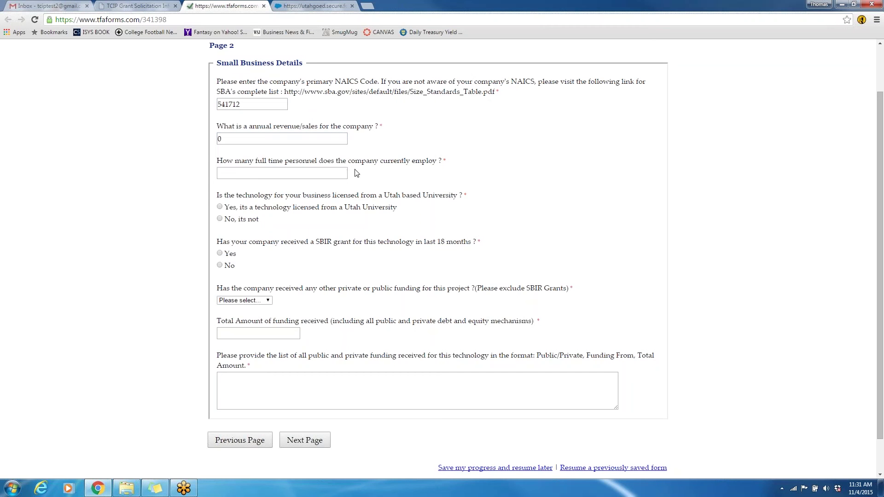
{"action": "left_click", "coordinate": [329, 173]}
{"action": "type", "text": "2"}
{"action": "left_click", "coordinate": [348, 226]}
Answer not university-licensed, Phase 1 SBIR from Department of Defense, and Private other funding
{"action": "left_click", "coordinate": [220, 220]}
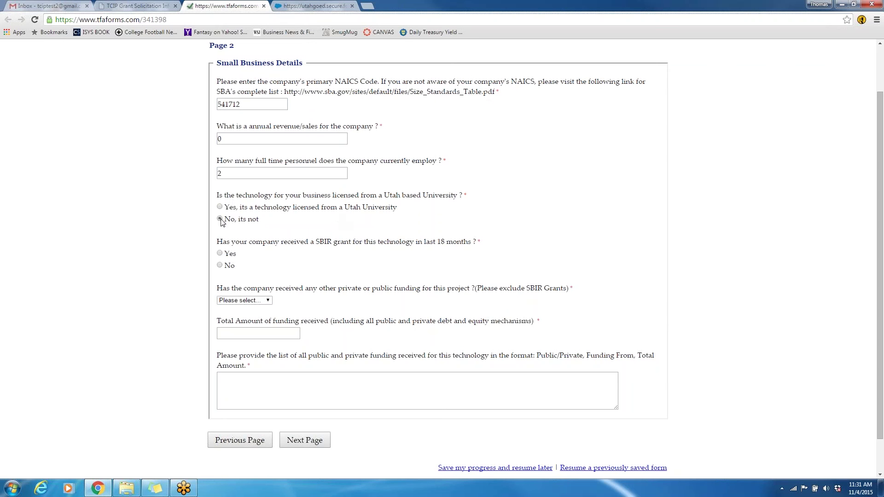
{"action": "left_click", "coordinate": [219, 253]}
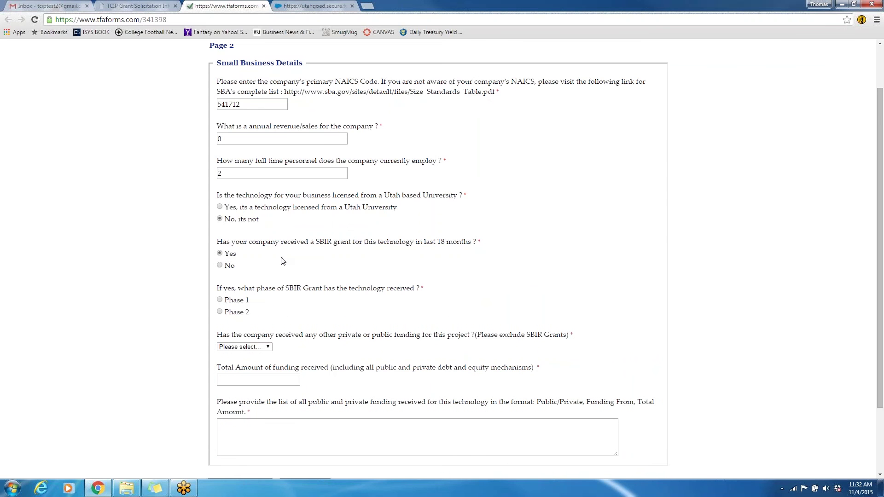
{"action": "left_click", "coordinate": [220, 299]}
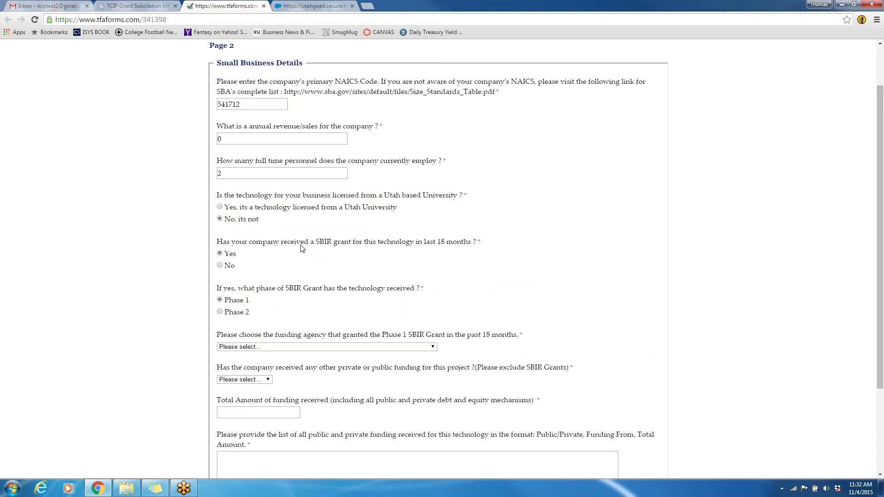
{"action": "scroll", "coordinate": [299, 247], "scroll_direction": "down", "scroll_amount": 1}
{"action": "left_click", "coordinate": [326, 300]}
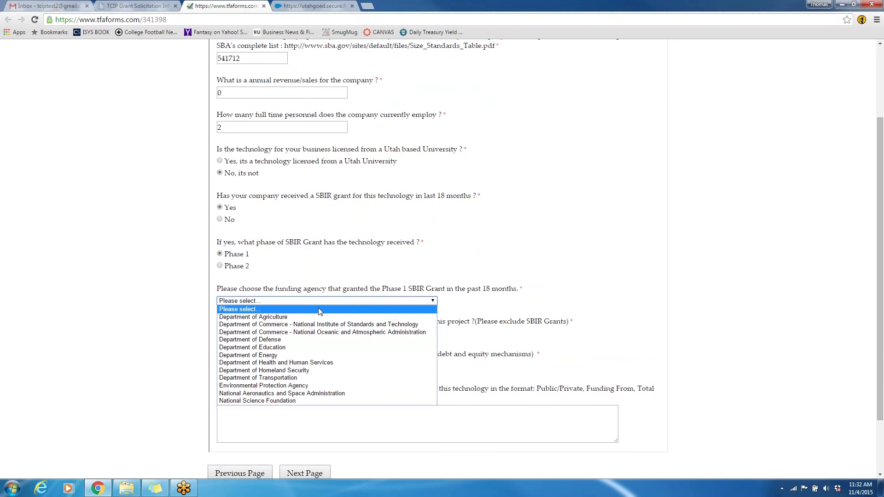
{"action": "left_click", "coordinate": [307, 339]}
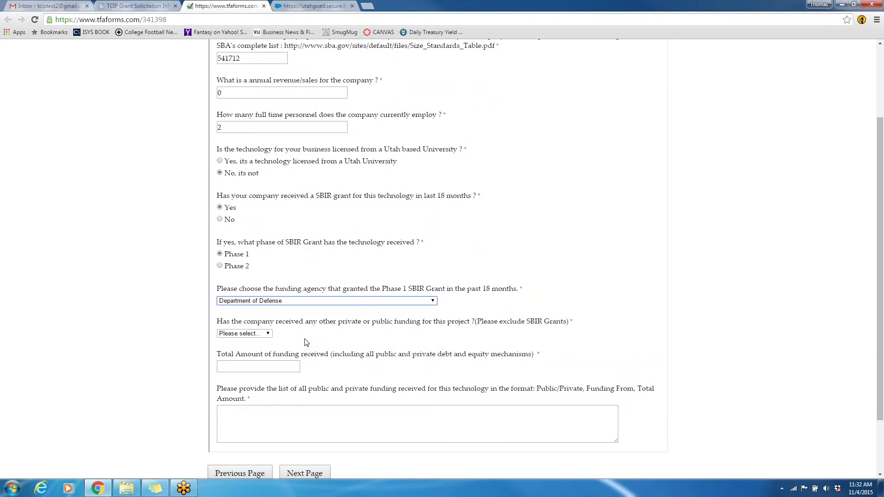
{"action": "left_click", "coordinate": [266, 335]}
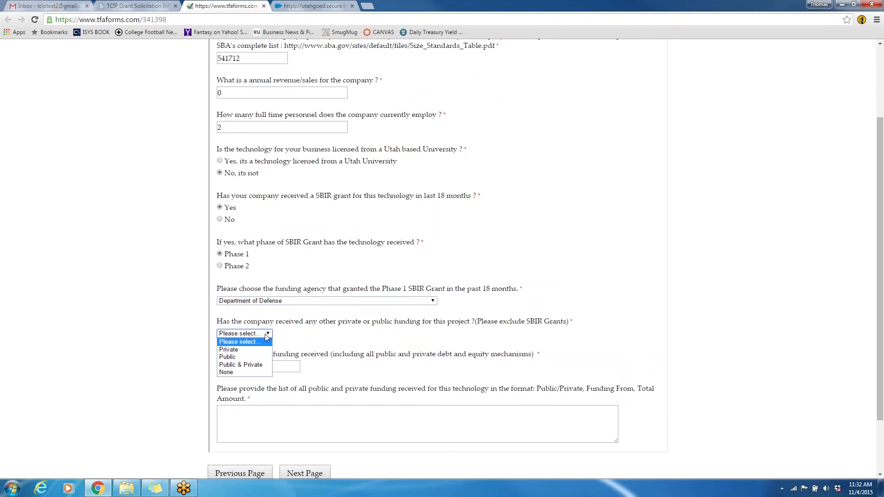
{"action": "left_click", "coordinate": [255, 352]}
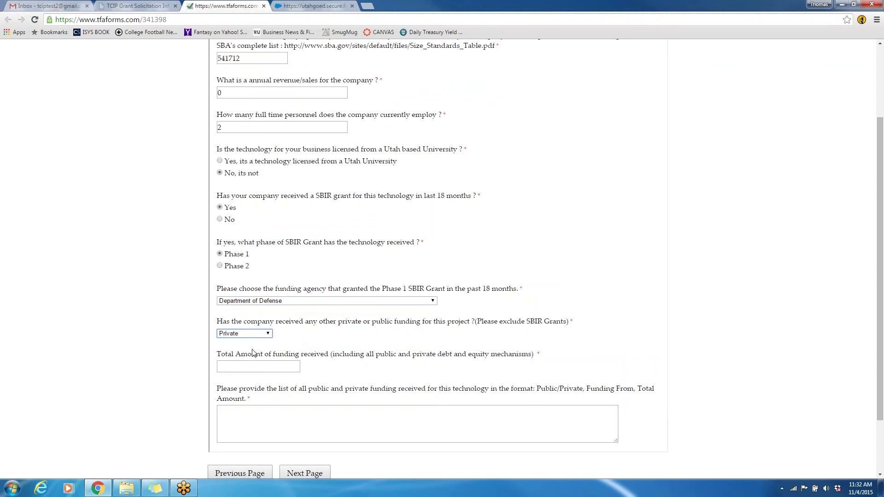
Set total funding to 250000 and list '$150,000 SBIR Grant' and '$100,000 Friends and Family'
{"action": "left_click", "coordinate": [259, 365]}
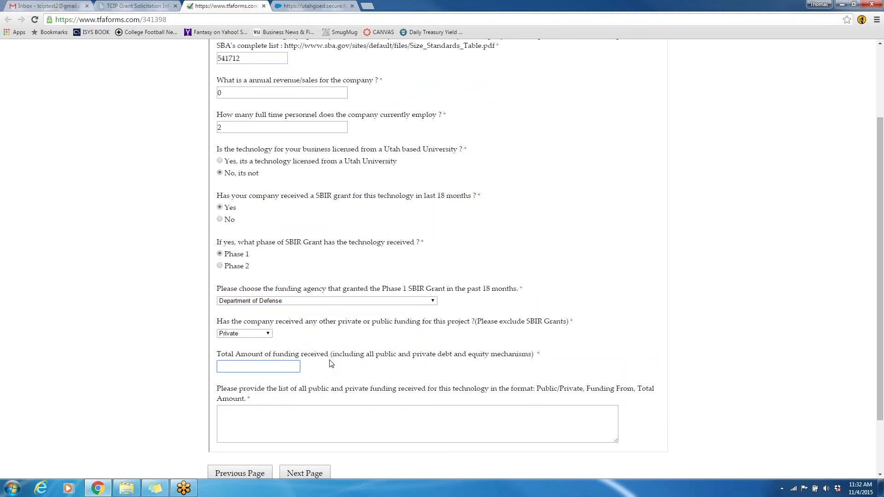
{"action": "type", "text": "250000"}
{"action": "left_click", "coordinate": [335, 416]}
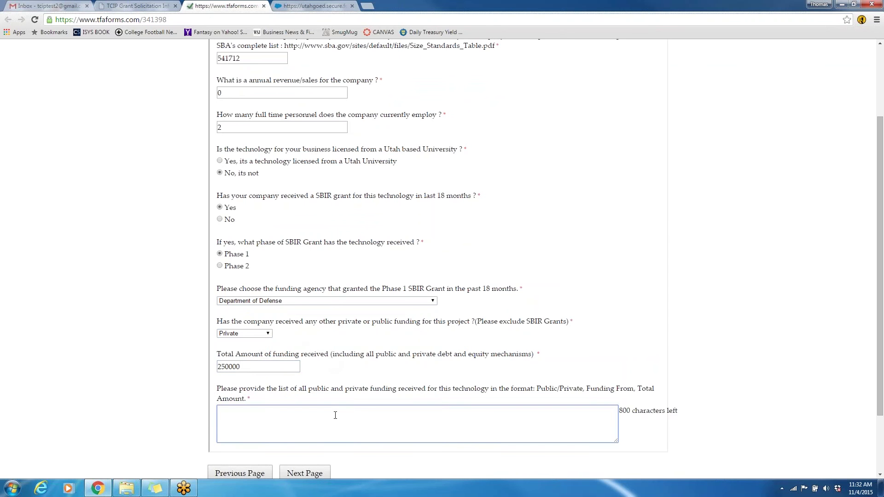
{"action": "type", "text": "$150,000 SBIR Grant"}
{"action": "key", "text": "Return"}
{"action": "type", "text": "$100."}
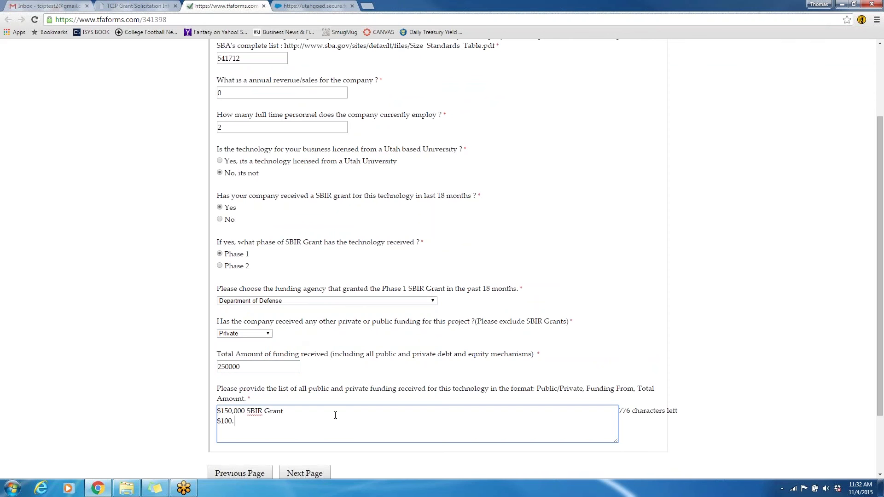
{"action": "key", "text": "BackSpace"}
{"action": "type", "text": ",000 Friends and Famile"}
{"action": "key", "text": "BackSpace"}
{"action": "type", "text": "y"}
Enter the captcha text on the Captcha page and submit the application for review
{"action": "left_click", "coordinate": [316, 474]}
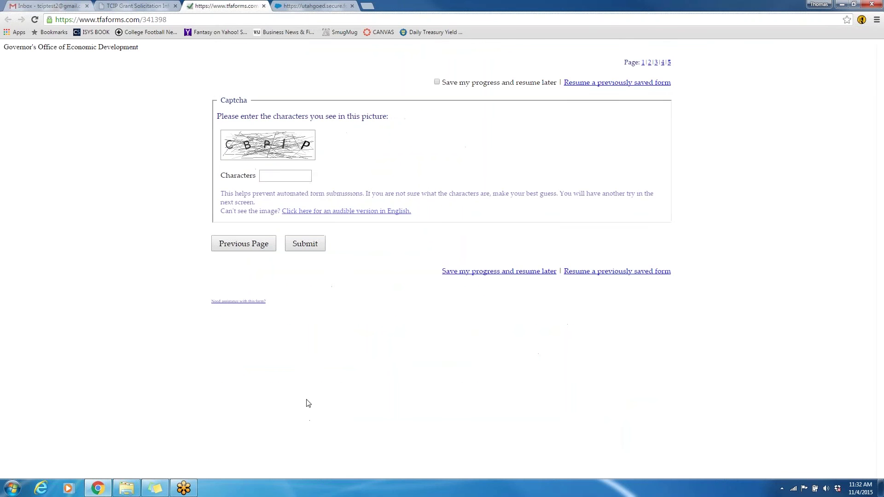
{"action": "left_click", "coordinate": [303, 176]}
{"action": "type", "text": "CBPIP"}
{"action": "left_click", "coordinate": [308, 245]}
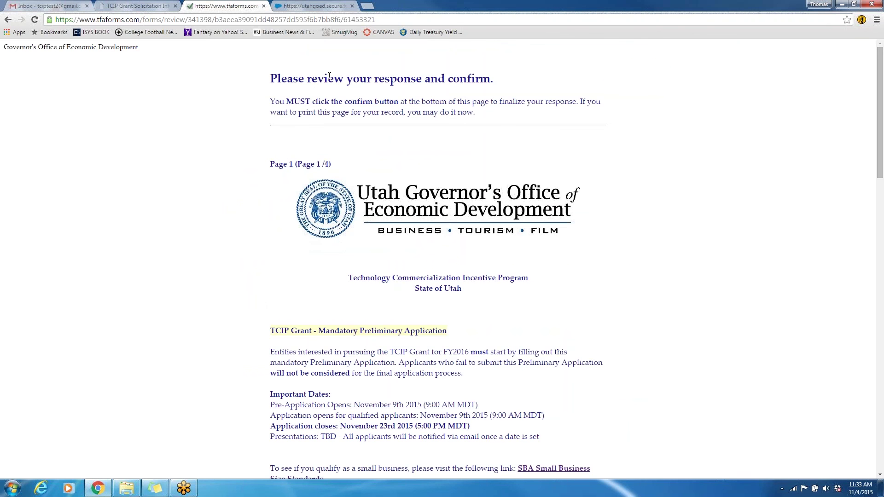
Review the submitted answers and confirm the preliminary application
{"action": "scroll", "coordinate": [336, 87], "scroll_direction": "down", "scroll_amount": 9}
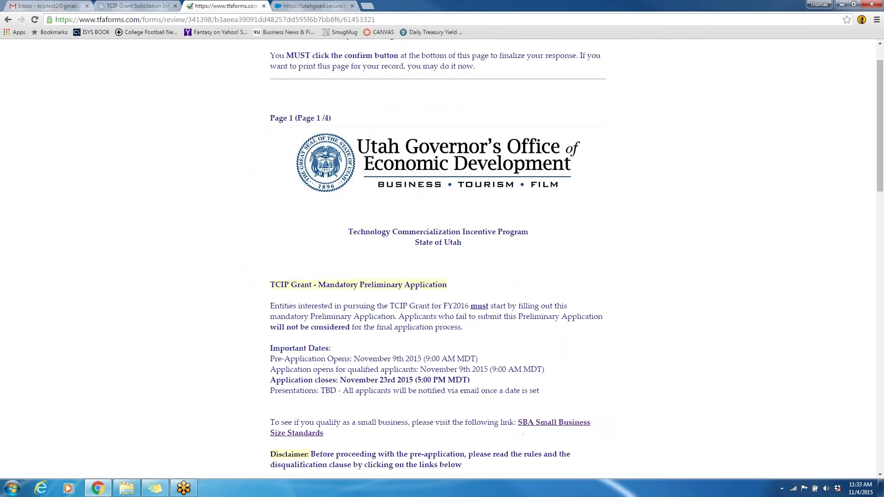
{"action": "scroll", "coordinate": [437, 258], "scroll_direction": "down", "scroll_amount": 6}
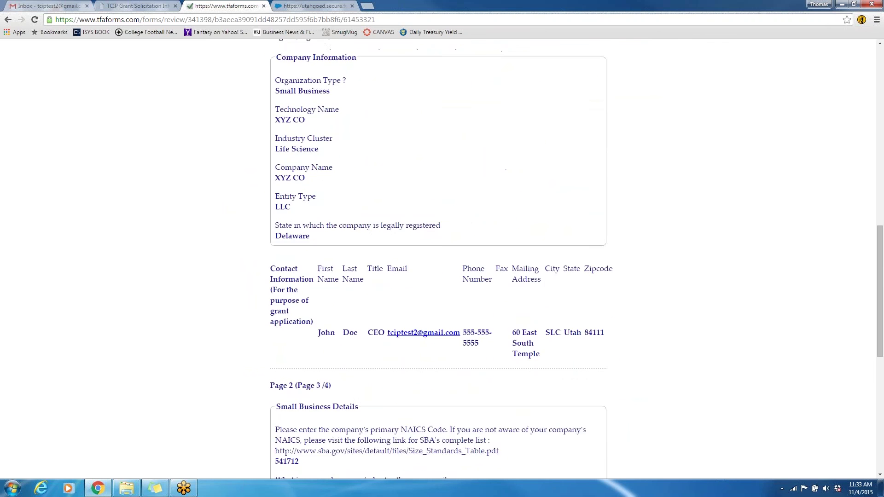
{"action": "scroll", "coordinate": [438, 258], "scroll_direction": "down", "scroll_amount": 6}
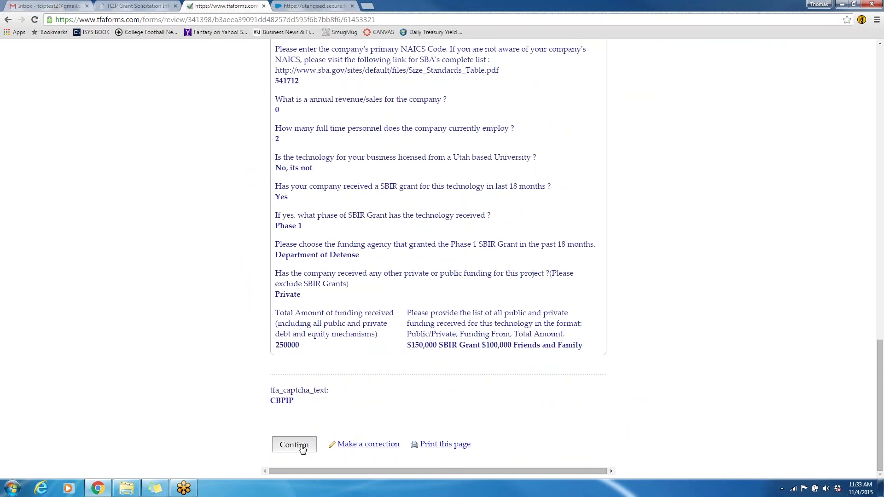
{"action": "left_click", "coordinate": [294, 444]}
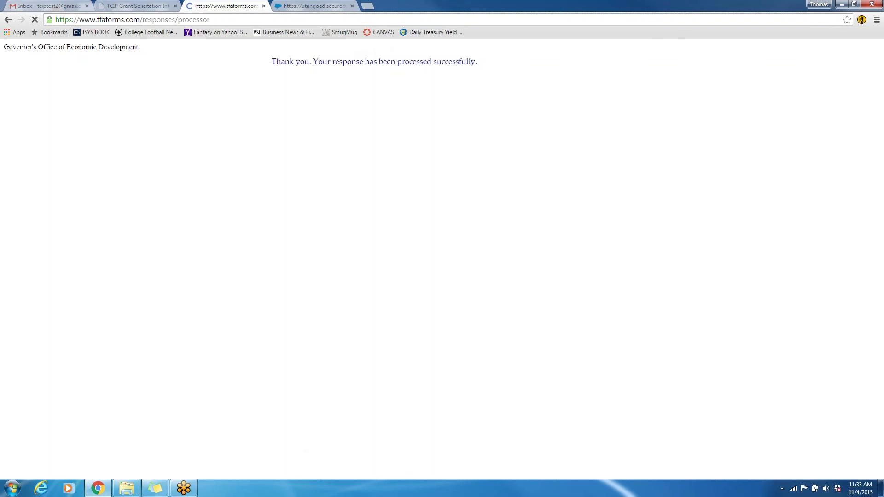
Refresh the Gmail inbox until the DocuSign 'FOR YOUR SIGNATURE : TCIP Letter of Intent' email arrives, then open it
{"action": "left_click", "coordinate": [64, 9]}
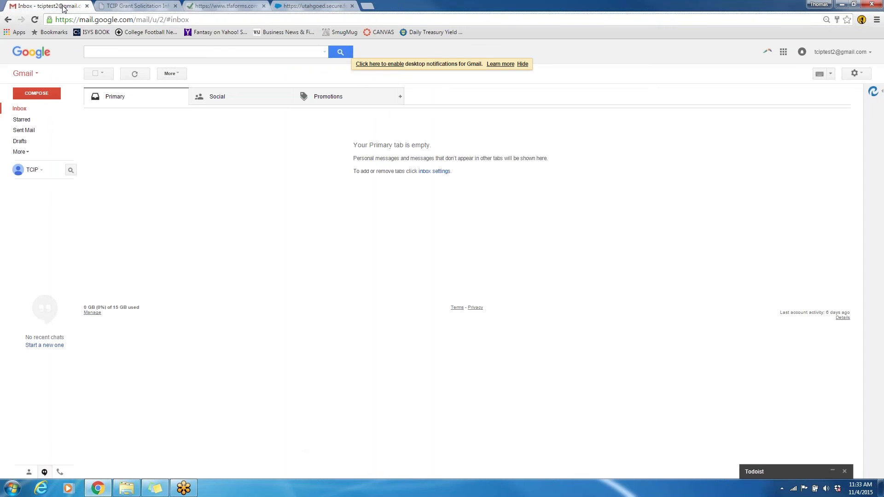
{"action": "left_click", "coordinate": [36, 20]}
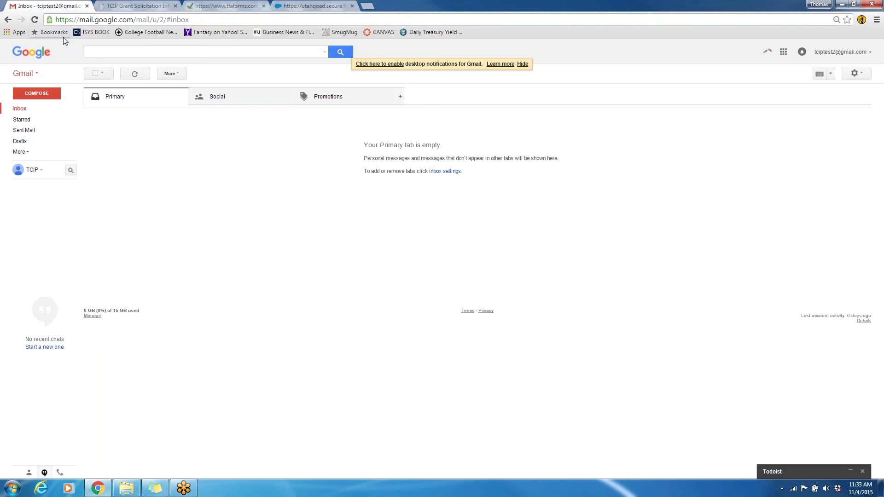
{"action": "left_click", "coordinate": [34, 19]}
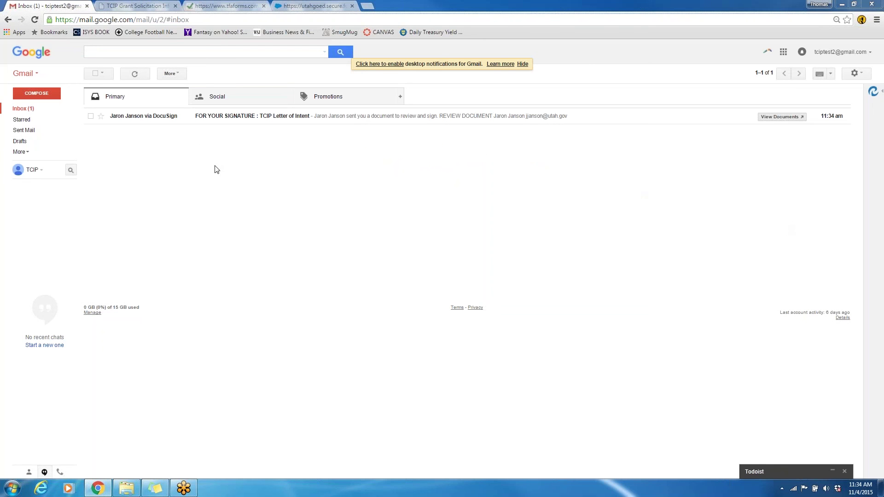
{"action": "mouse_move", "coordinate": [159, 120]}
{"action": "left_click", "coordinate": [152, 120]}
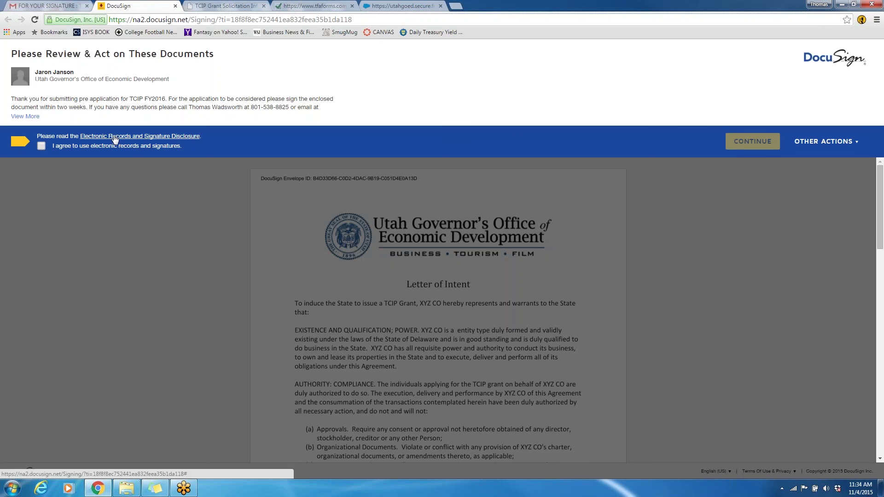
Agree to electronic records and signatures and read through the TCIP Letter of Intent
{"action": "left_click", "coordinate": [41, 147]}
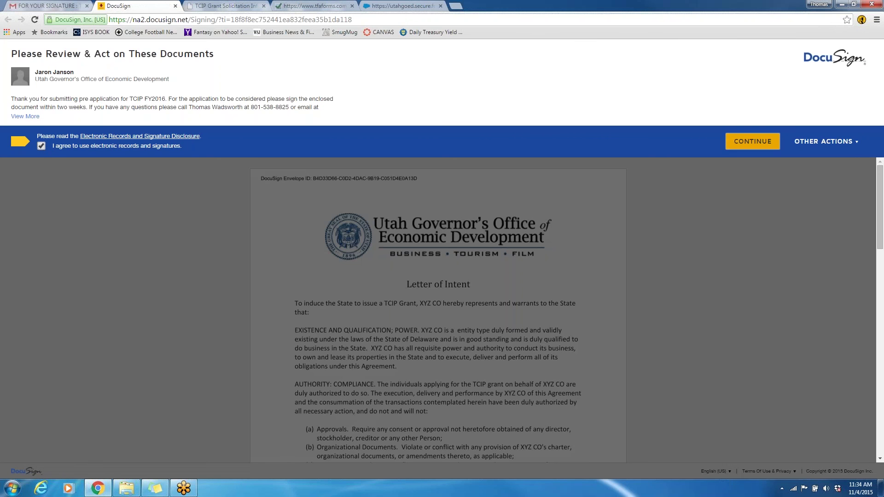
{"action": "left_click", "coordinate": [736, 142]}
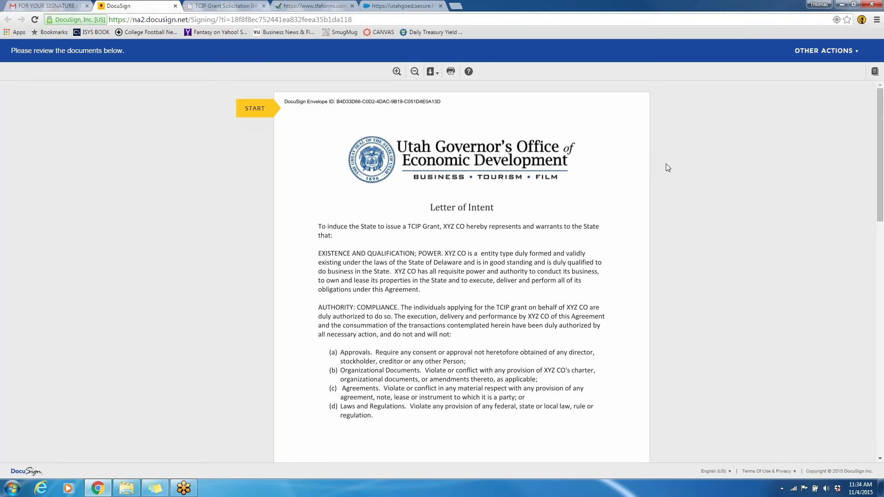
{"action": "scroll", "coordinate": [619, 216], "scroll_direction": "down", "scroll_amount": 1}
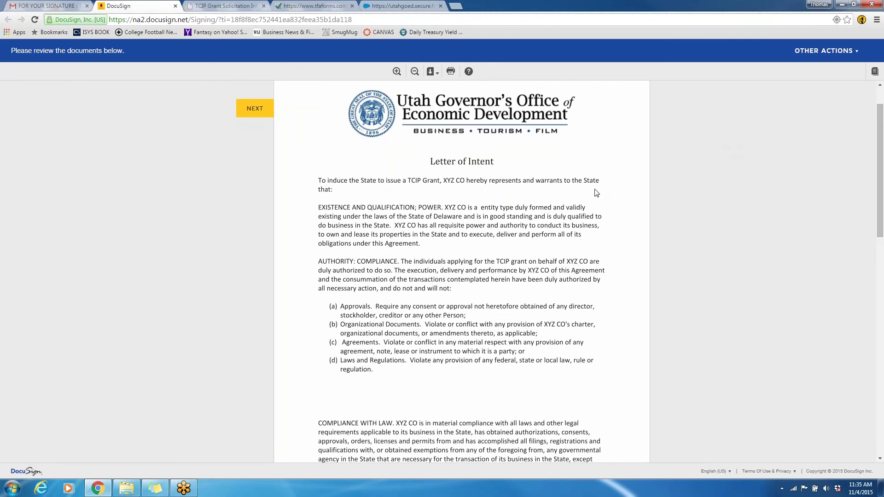
{"action": "scroll", "coordinate": [576, 171], "scroll_direction": "down", "scroll_amount": 1}
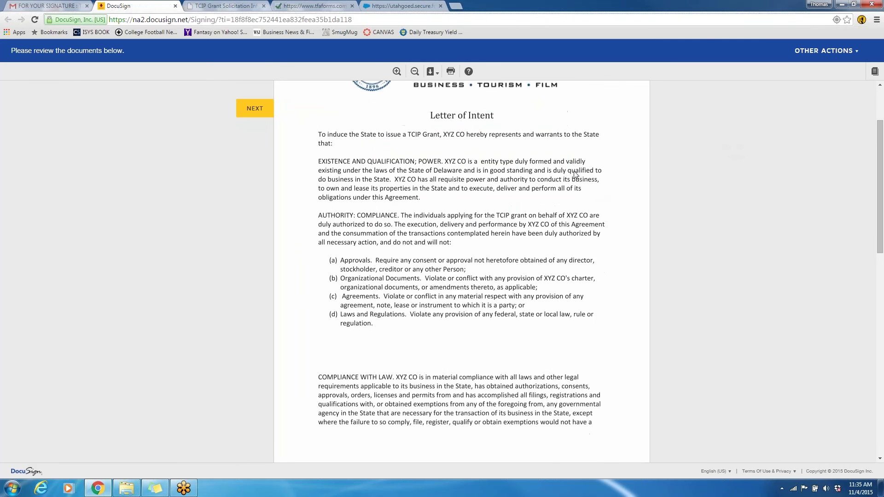
{"action": "scroll", "coordinate": [491, 164], "scroll_direction": "down", "scroll_amount": 5}
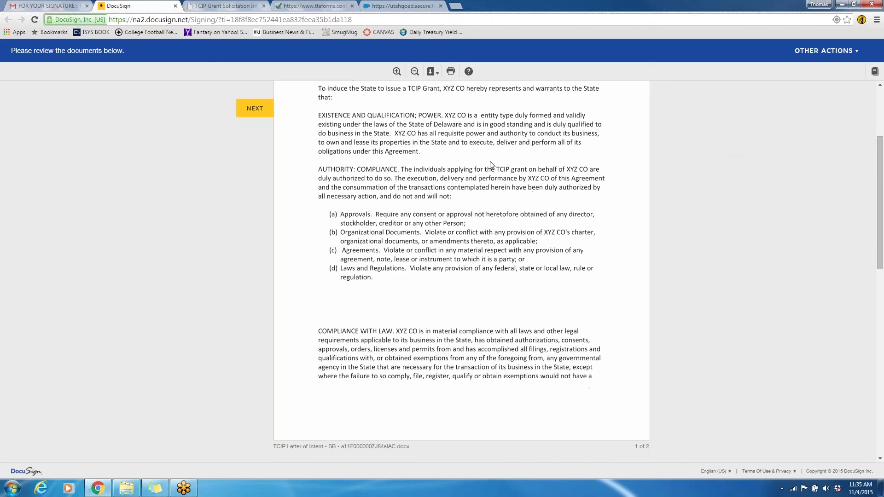
{"action": "scroll", "coordinate": [492, 164], "scroll_direction": "down", "scroll_amount": 4}
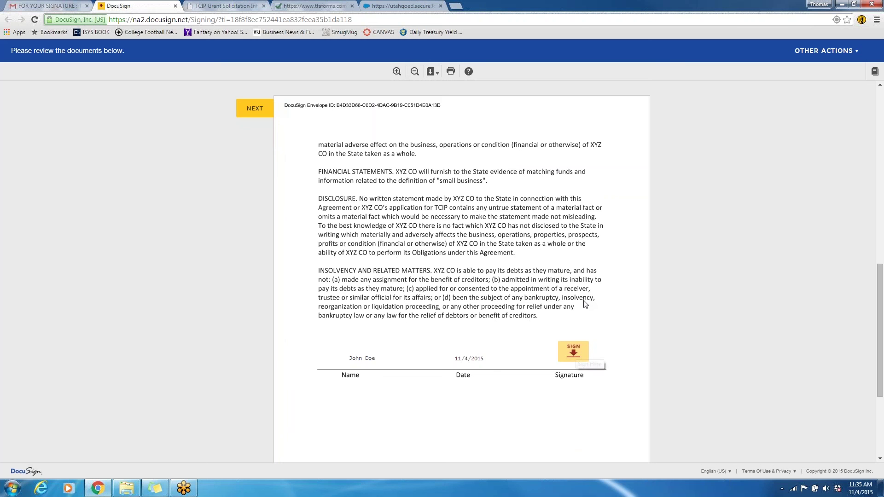
Adopt a signature on the letter's signature line, finish, decline a DocuSign account, and close the tab
{"action": "left_click", "coordinate": [579, 354]}
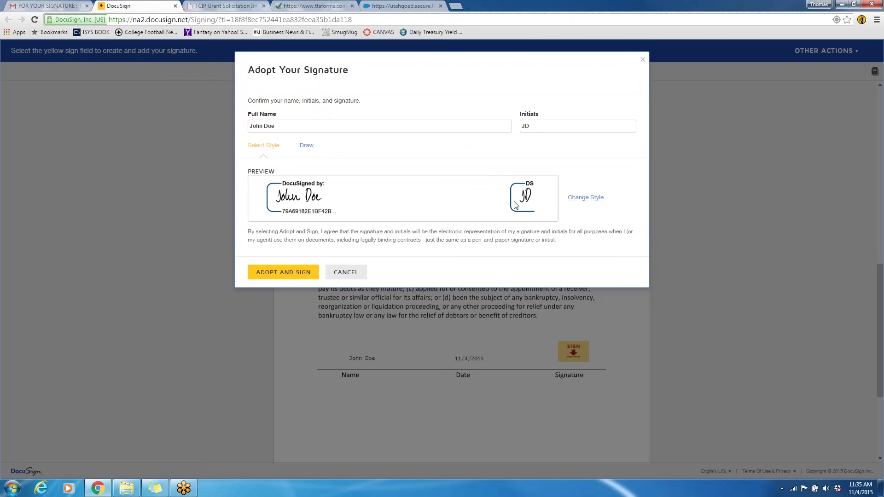
{"action": "left_click", "coordinate": [297, 272]}
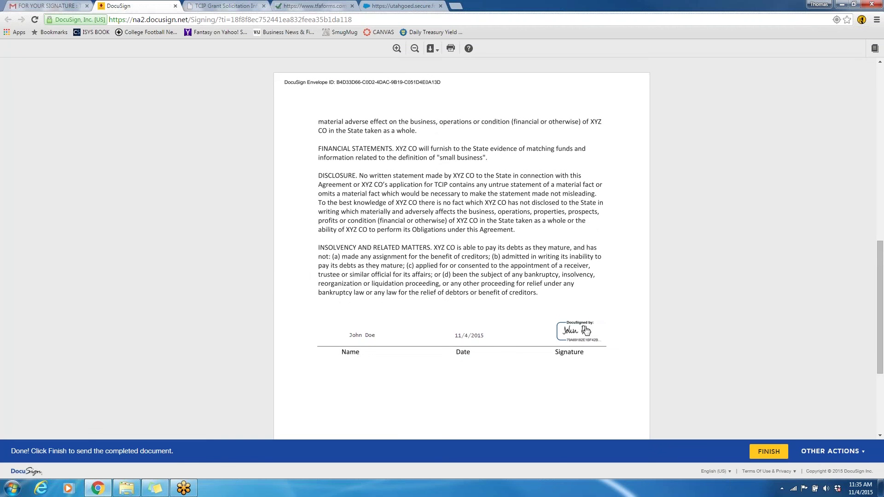
{"action": "left_click", "coordinate": [766, 453]}
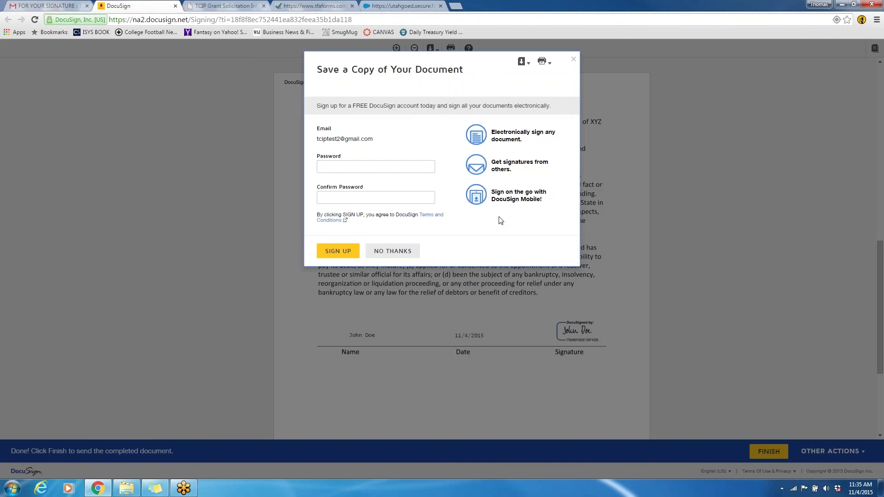
{"action": "left_click", "coordinate": [398, 251]}
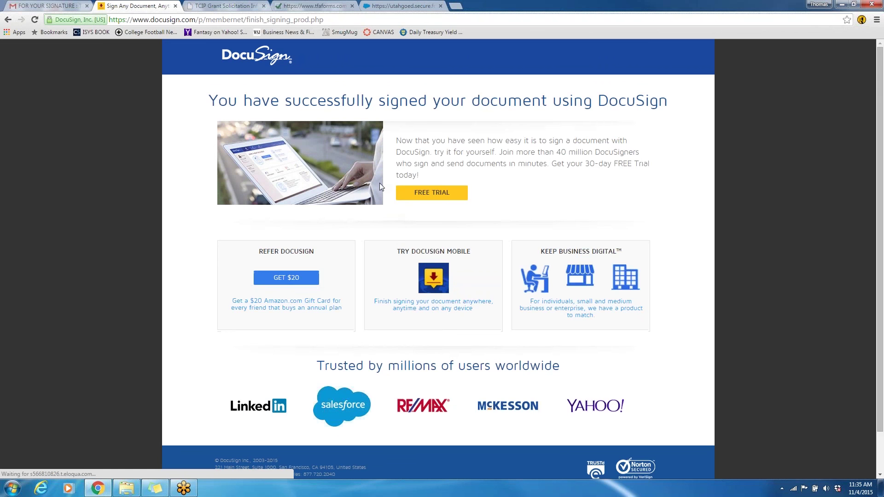
{"action": "left_click", "coordinate": [176, 7]}
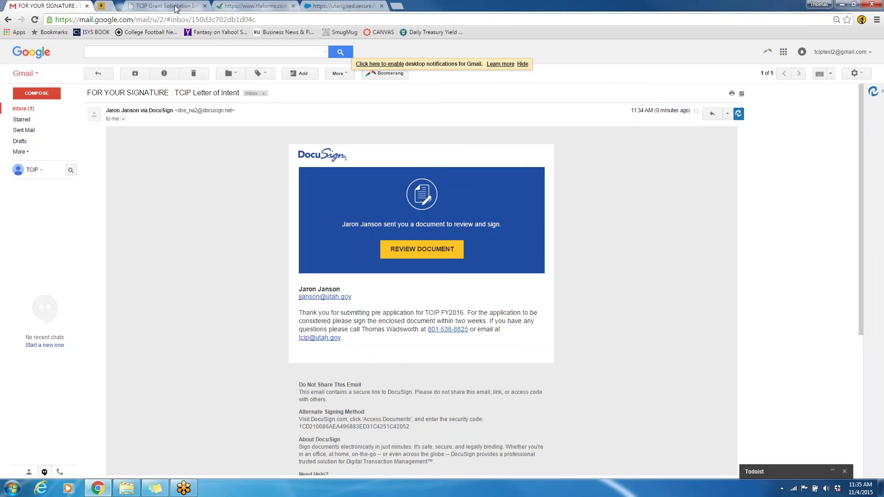
Return to the Gmail inbox, view the completed signed document, and close it
{"action": "left_click", "coordinate": [22, 110]}
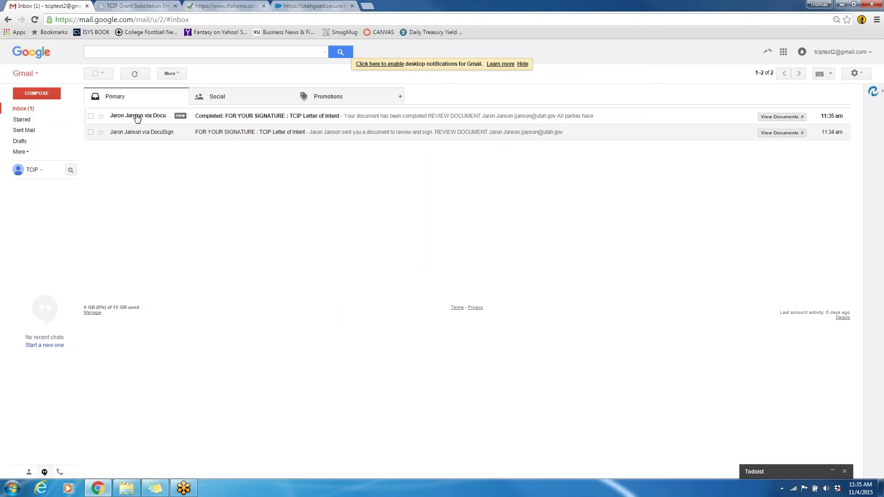
{"action": "mouse_move", "coordinate": [137, 119]}
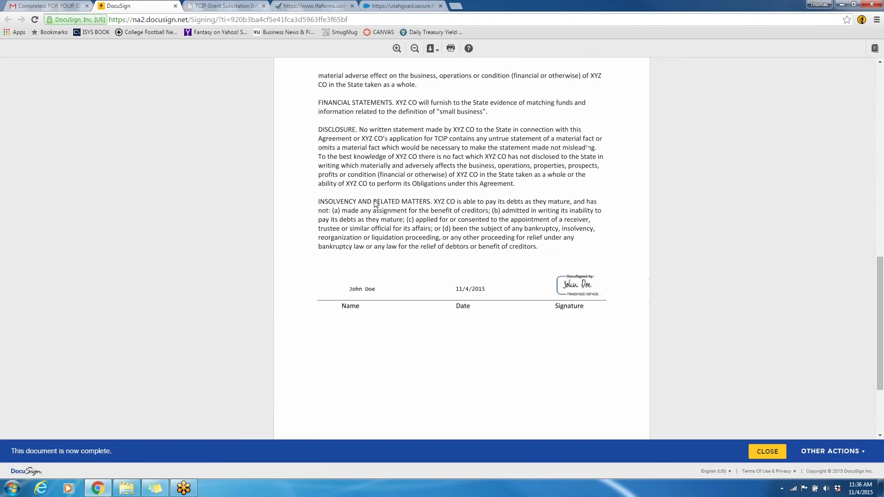
{"action": "scroll", "coordinate": [375, 204], "scroll_direction": "up", "scroll_amount": 7}
{"action": "scroll", "coordinate": [375, 204], "scroll_direction": "up", "scroll_amount": 6}
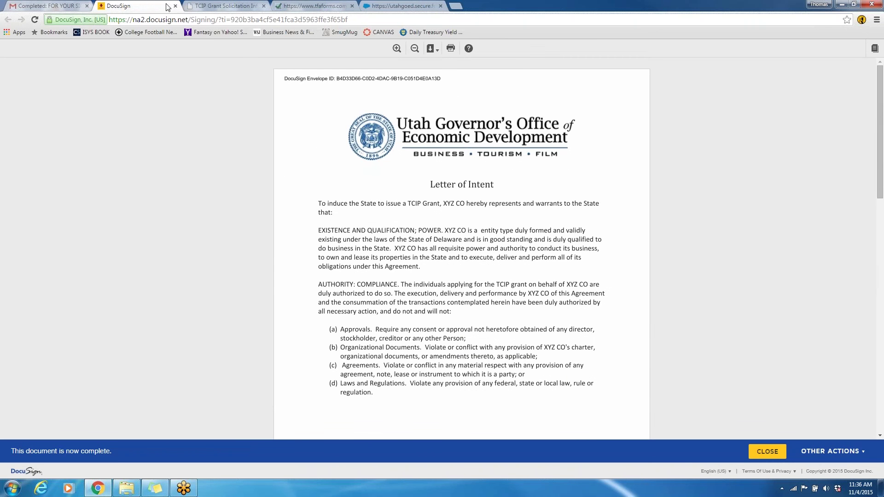
{"action": "left_click", "coordinate": [175, 6]}
Open the 'TCIP letter of intent - Thank you for signing' email from the inbox
{"action": "left_click", "coordinate": [23, 109]}
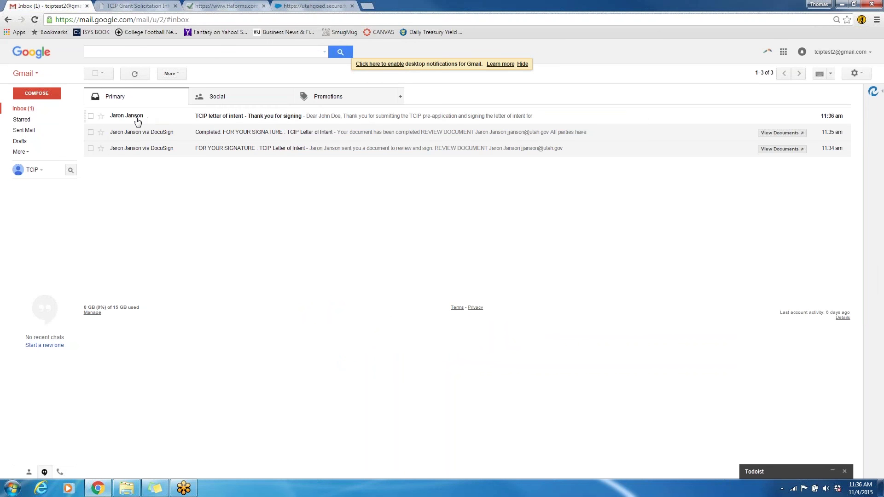
{"action": "mouse_move", "coordinate": [137, 122]}
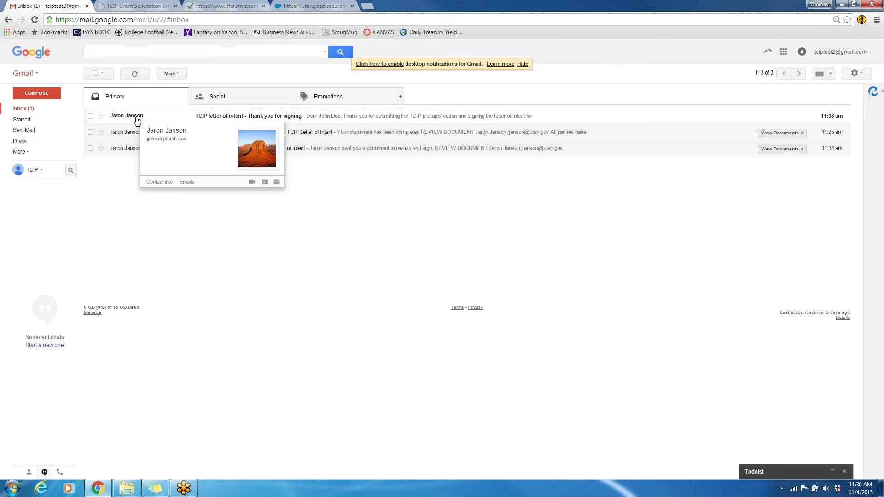
{"action": "left_click", "coordinate": [135, 117]}
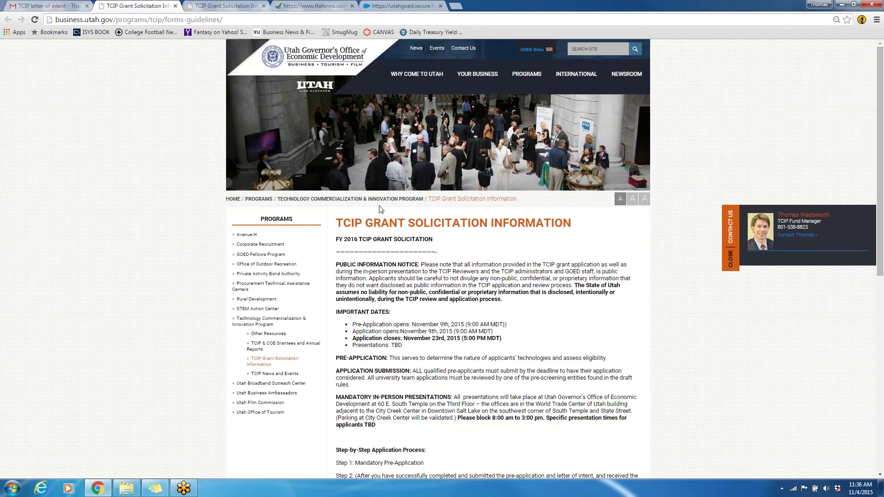
Scroll to the solicitation's application steps, then switch to the utahgoed.secure.force.com portal login page
{"action": "scroll", "coordinate": [380, 208], "scroll_direction": "down", "scroll_amount": 1}
{"action": "scroll", "coordinate": [380, 208], "scroll_direction": "down", "scroll_amount": 2}
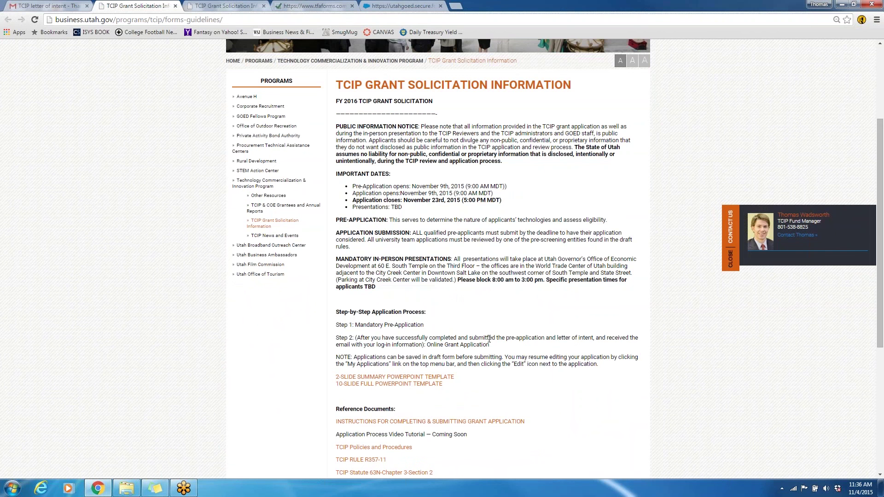
{"action": "left_click", "coordinate": [378, 5]}
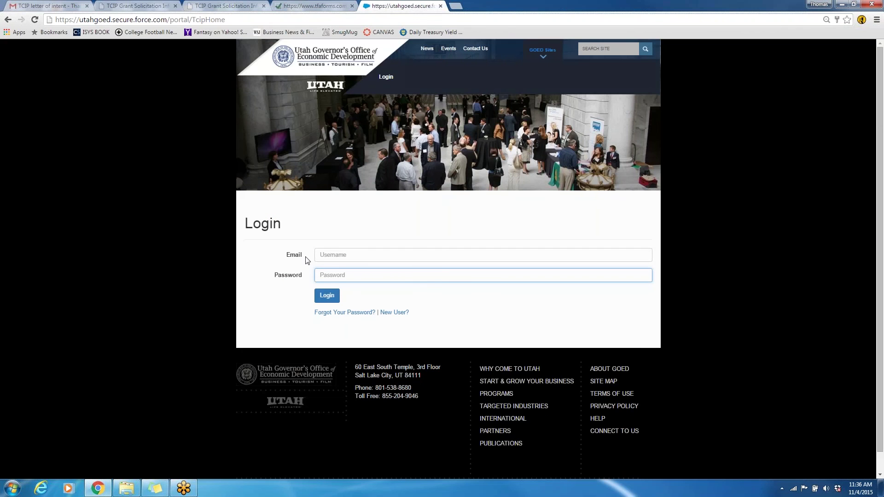
Visit the new-user registration page from the login form, then return to the portal login
{"action": "left_click", "coordinate": [322, 257]}
{"action": "left_click", "coordinate": [300, 268]}
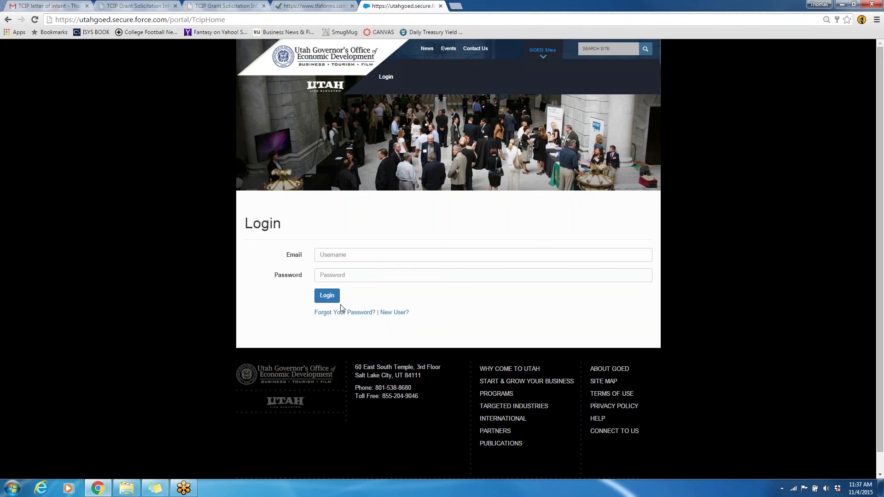
{"action": "left_click", "coordinate": [396, 317]}
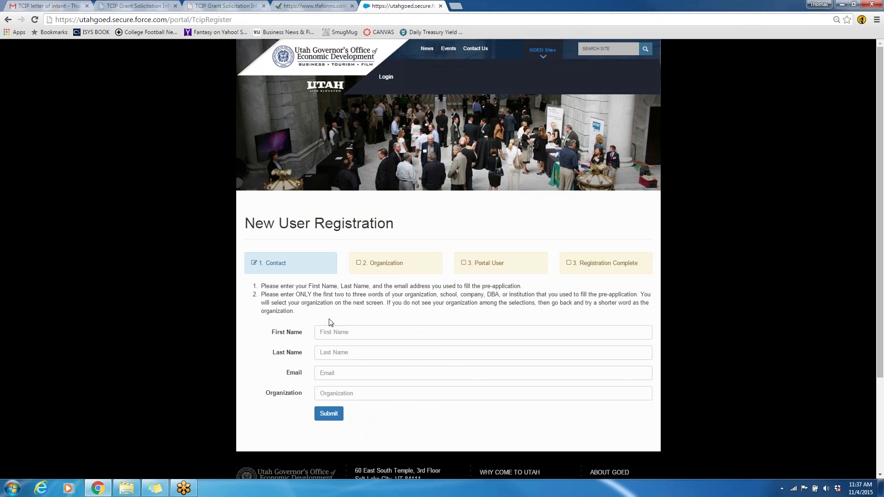
{"action": "left_click", "coordinate": [7, 19]}
Clear the autofilled email and saved password from the Login form
{"action": "triple_click", "coordinate": [346, 255]}
{"action": "key", "text": "BackSpace"}
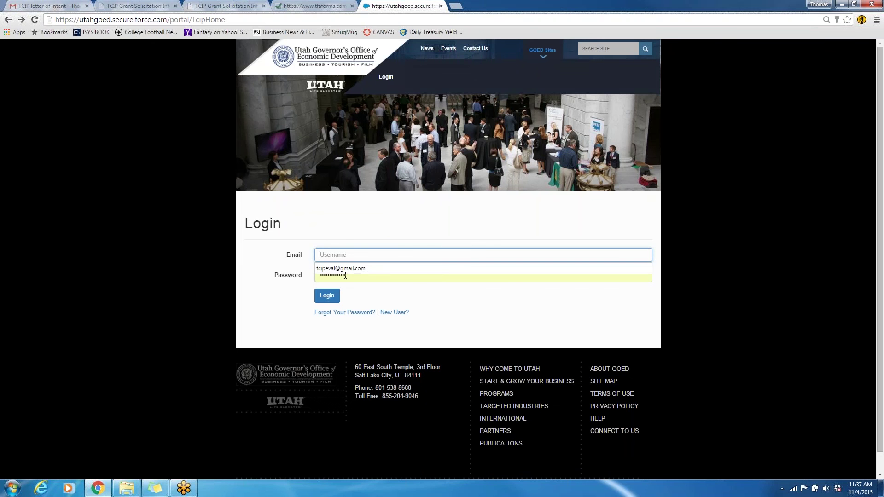
{"action": "triple_click", "coordinate": [352, 277]}
{"action": "key", "text": "BackSpace"}
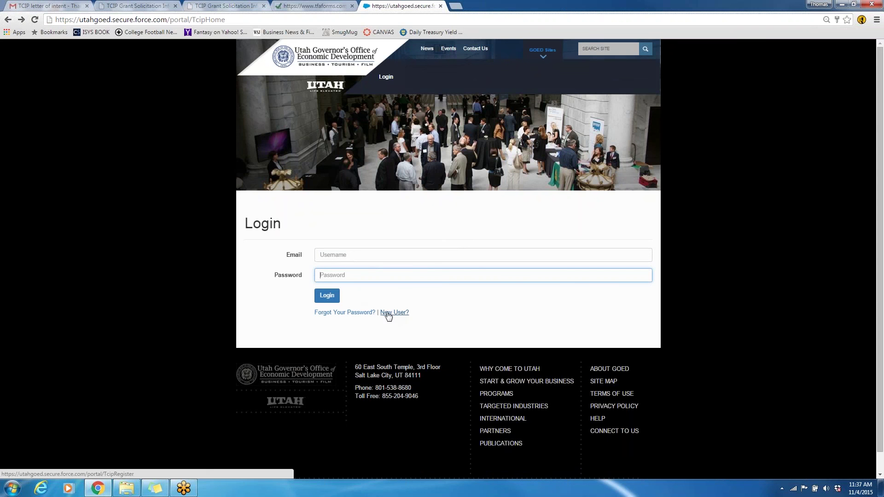
Enter the account e-mail address and password in the Login form
{"action": "left_click", "coordinate": [353, 259]}
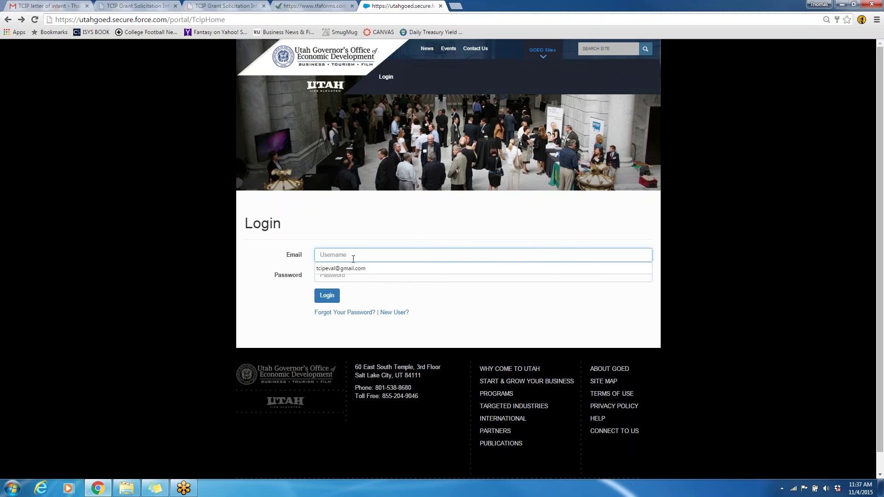
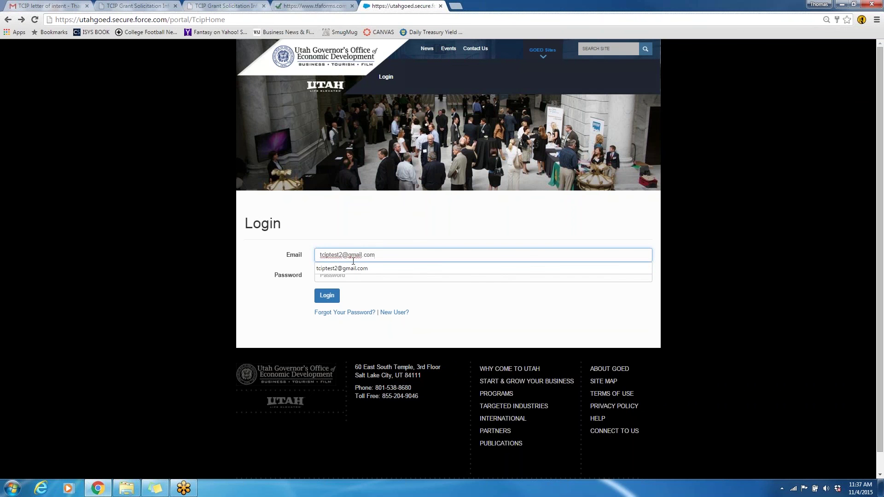
{"action": "left_click", "coordinate": [354, 268]}
{"action": "left_click", "coordinate": [358, 275]}
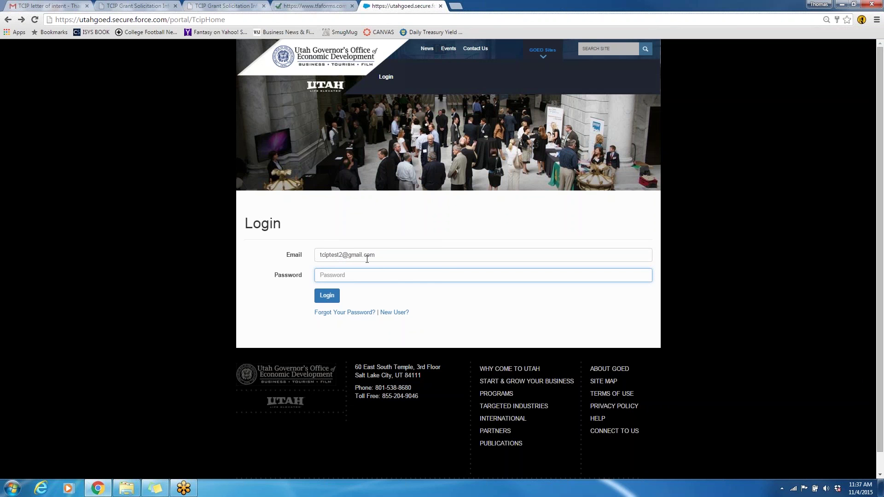
{"action": "type", "text": "•••••••••••••••••"}
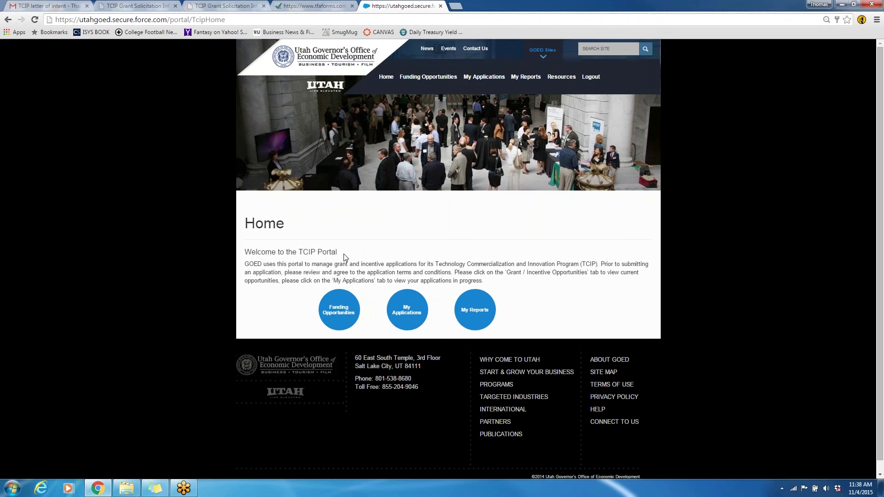
Open My Applications and edit the draft XYZ CO funding application
{"action": "left_click", "coordinate": [409, 315]}
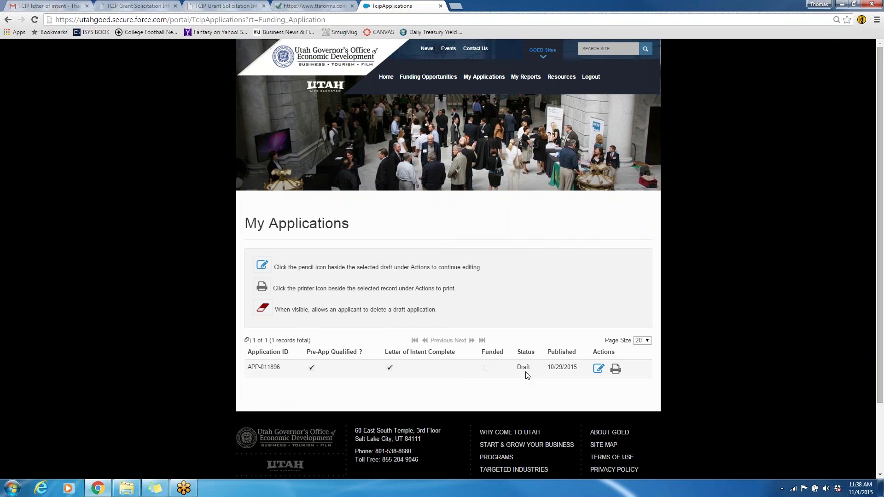
{"action": "left_click", "coordinate": [599, 370]}
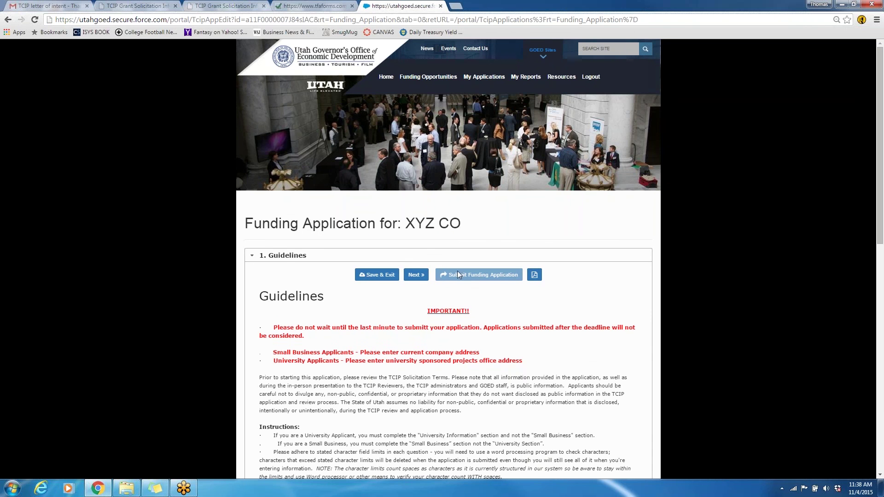
{"action": "scroll", "coordinate": [453, 299], "scroll_direction": "down", "scroll_amount": 1}
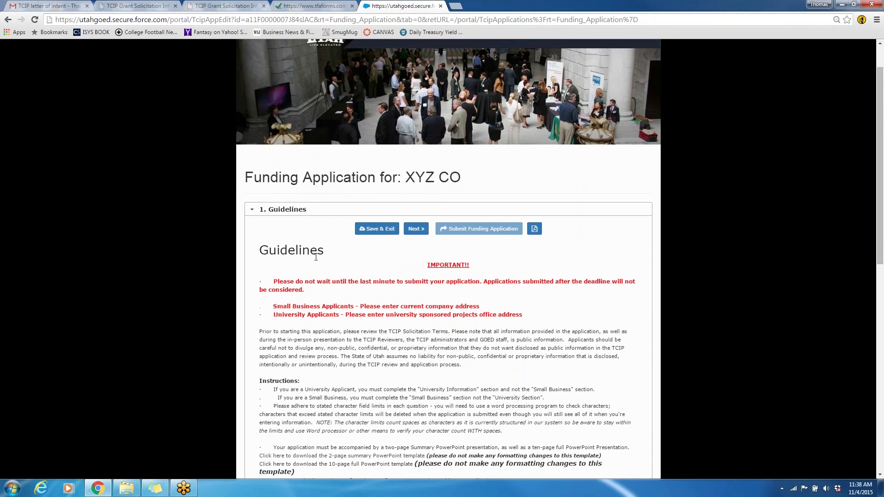
{"action": "scroll", "coordinate": [313, 264], "scroll_direction": "down", "scroll_amount": 1}
{"action": "scroll", "coordinate": [306, 236], "scroll_direction": "down", "scroll_amount": 2}
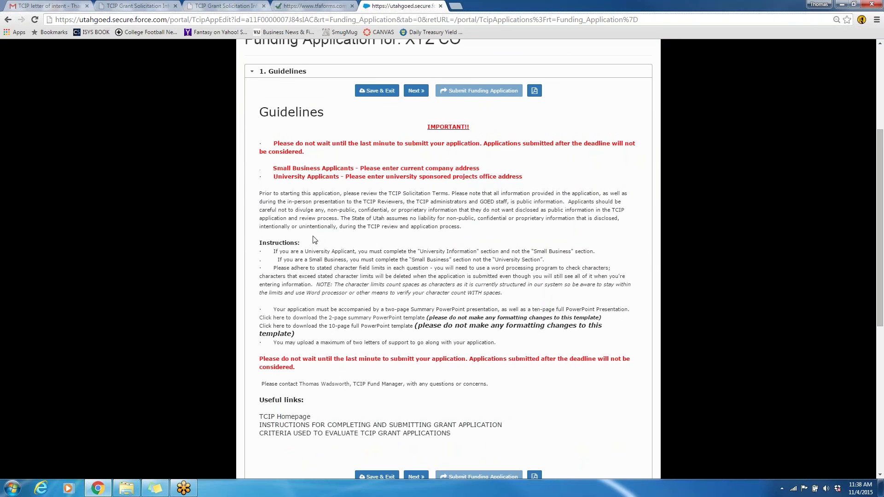
{"action": "scroll", "coordinate": [315, 235], "scroll_direction": "down", "scroll_amount": 1}
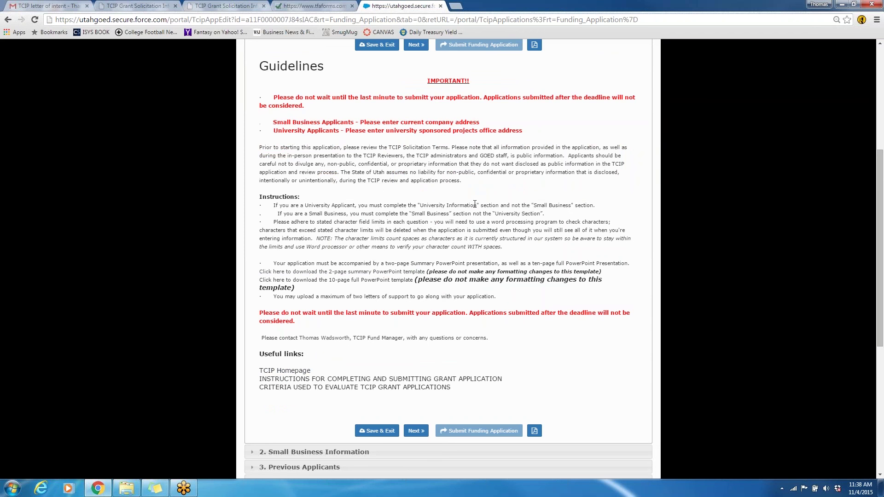
{"action": "scroll", "coordinate": [475, 202], "scroll_direction": "down", "scroll_amount": 4}
Advance through Small Business Information to section 3, Previous Applicants
{"action": "left_click", "coordinate": [416, 247]}
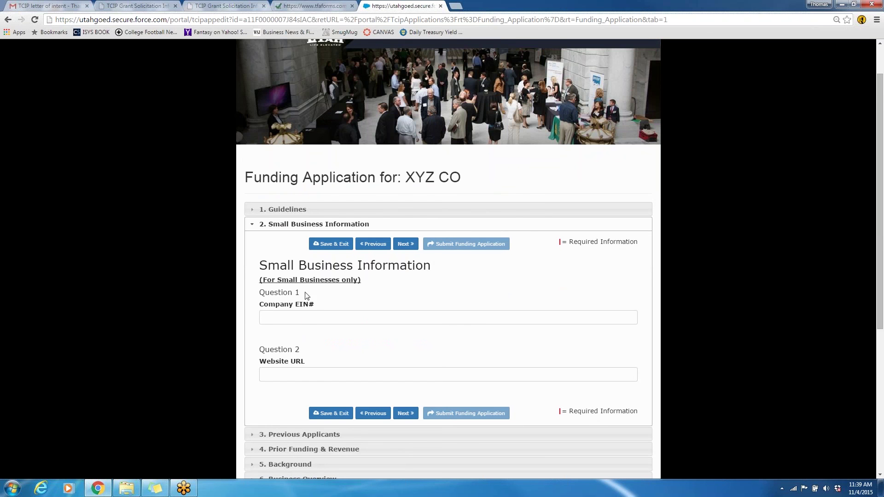
{"action": "scroll", "coordinate": [314, 309], "scroll_direction": "down", "scroll_amount": 1}
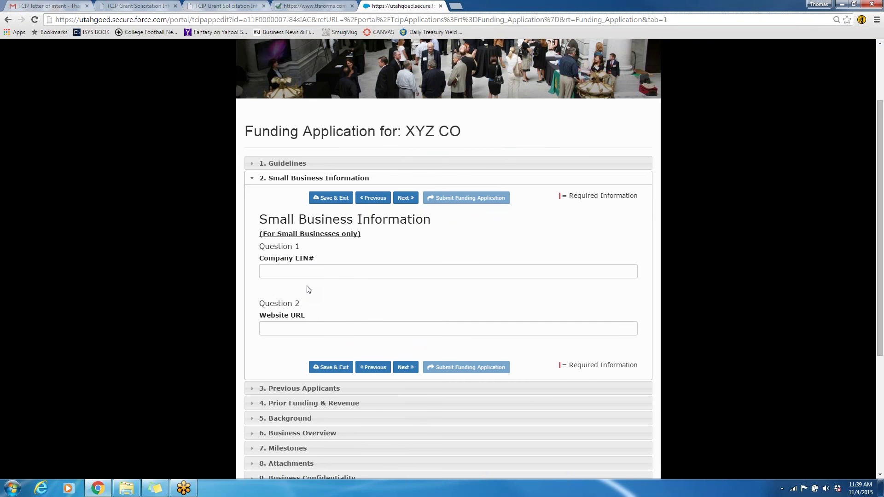
{"action": "scroll", "coordinate": [307, 288], "scroll_direction": "down", "scroll_amount": 1}
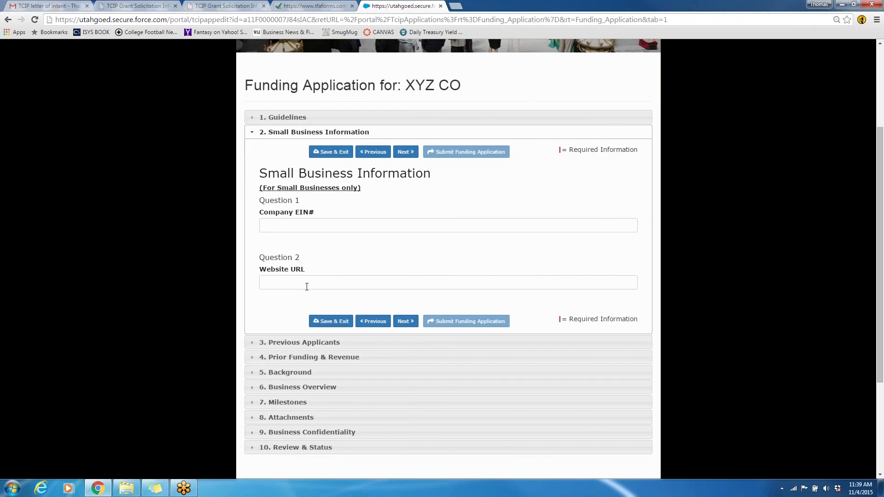
{"action": "left_click", "coordinate": [404, 321]}
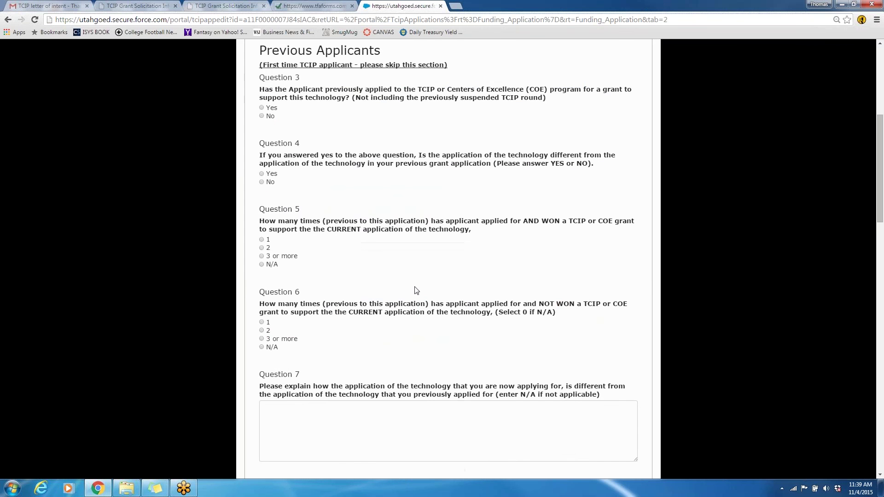
Advance past Previous Applicants, Prior Funding & Revenue and Background to section 6, Business Overview
{"action": "scroll", "coordinate": [420, 303], "scroll_direction": "down", "scroll_amount": 15}
{"action": "scroll", "coordinate": [405, 321], "scroll_direction": "down", "scroll_amount": 3}
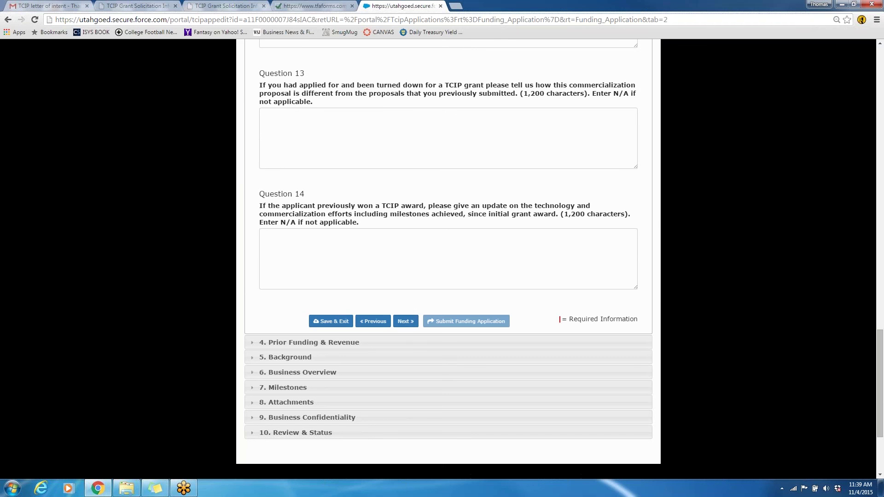
{"action": "left_click", "coordinate": [406, 321]}
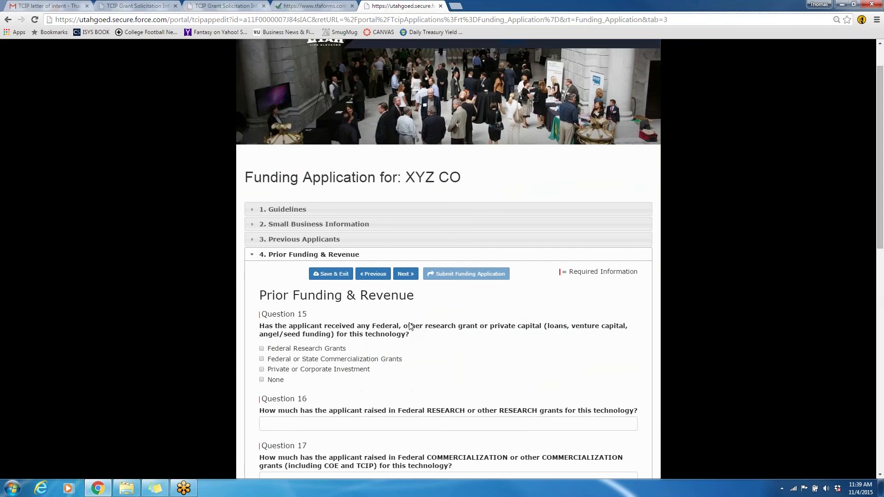
{"action": "scroll", "coordinate": [411, 327], "scroll_direction": "down", "scroll_amount": 3}
{"action": "scroll", "coordinate": [411, 326], "scroll_direction": "down", "scroll_amount": 3}
{"action": "left_click", "coordinate": [406, 272]}
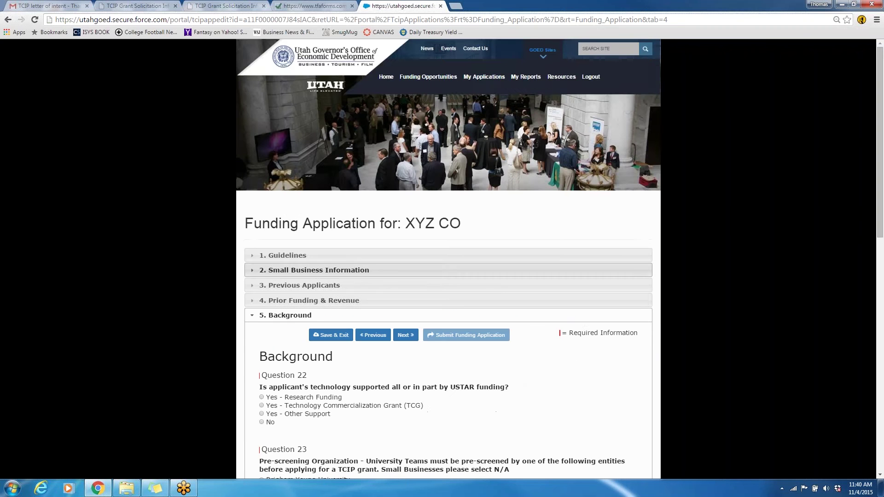
{"action": "scroll", "coordinate": [449, 258], "scroll_direction": "down", "scroll_amount": 4}
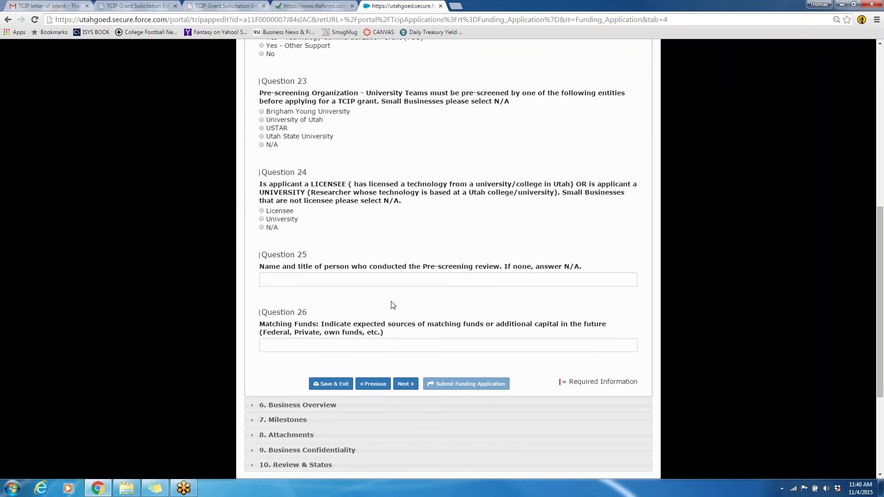
{"action": "left_click", "coordinate": [408, 383]}
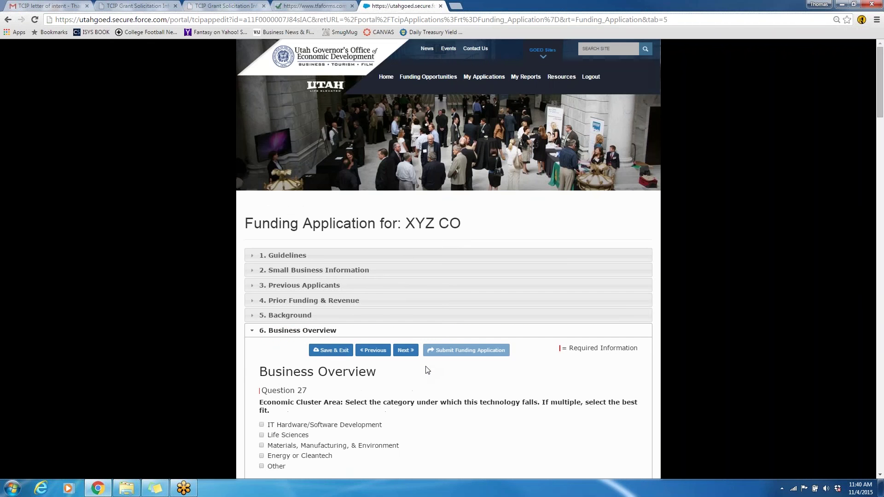
{"action": "scroll", "coordinate": [427, 370], "scroll_direction": "down", "scroll_amount": 4}
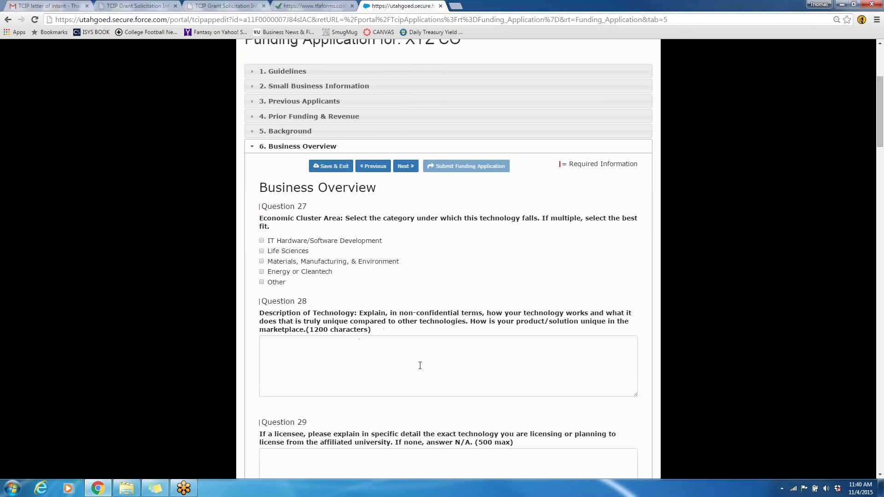
{"action": "left_click", "coordinate": [339, 342]}
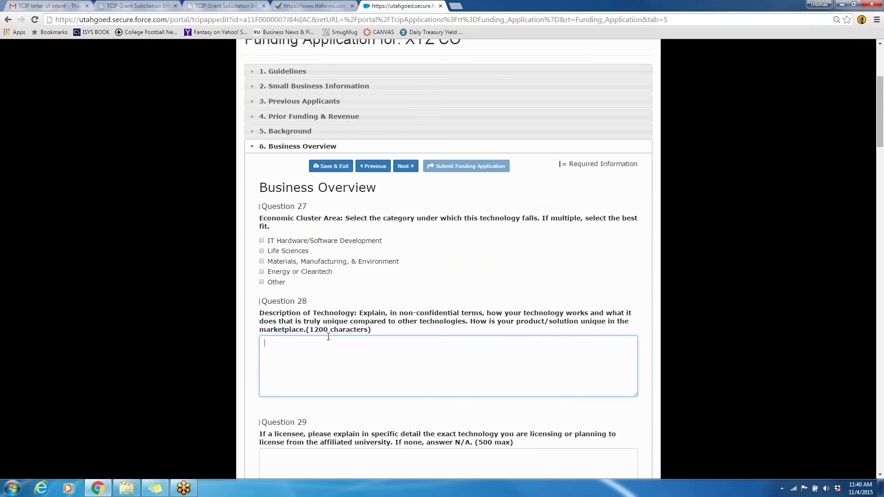
{"action": "scroll", "coordinate": [361, 357], "scroll_direction": "down", "scroll_amount": 11}
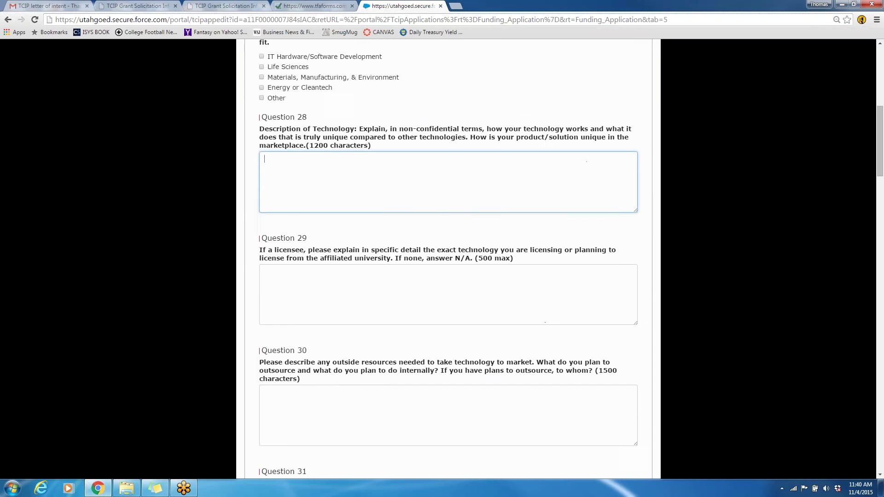
{"action": "scroll", "coordinate": [365, 359], "scroll_direction": "down", "scroll_amount": 3}
{"action": "scroll", "coordinate": [368, 349], "scroll_direction": "down", "scroll_amount": 6}
{"action": "scroll", "coordinate": [370, 352], "scroll_direction": "down", "scroll_amount": 9}
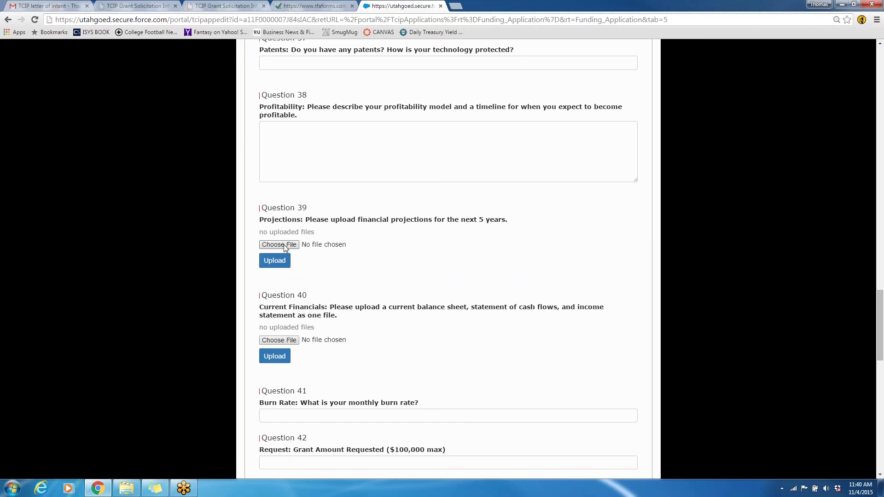
{"action": "scroll", "coordinate": [320, 258], "scroll_direction": "down", "scroll_amount": 7}
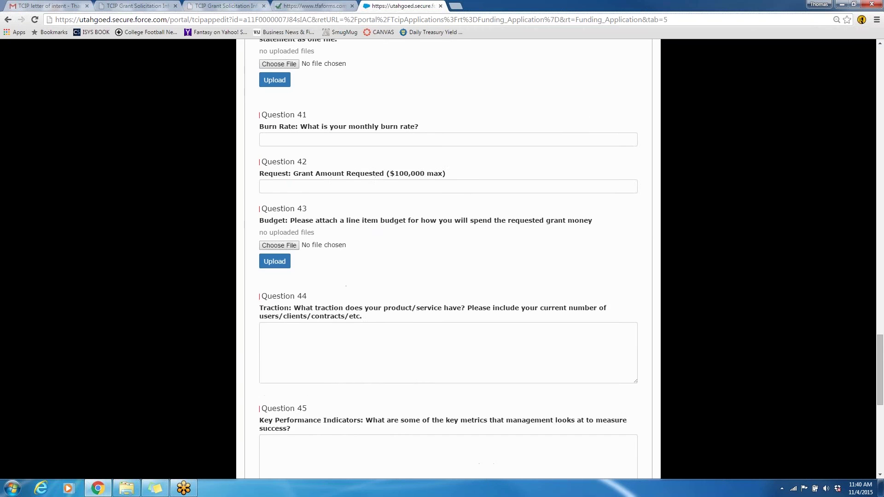
{"action": "scroll", "coordinate": [345, 285], "scroll_direction": "down", "scroll_amount": 5}
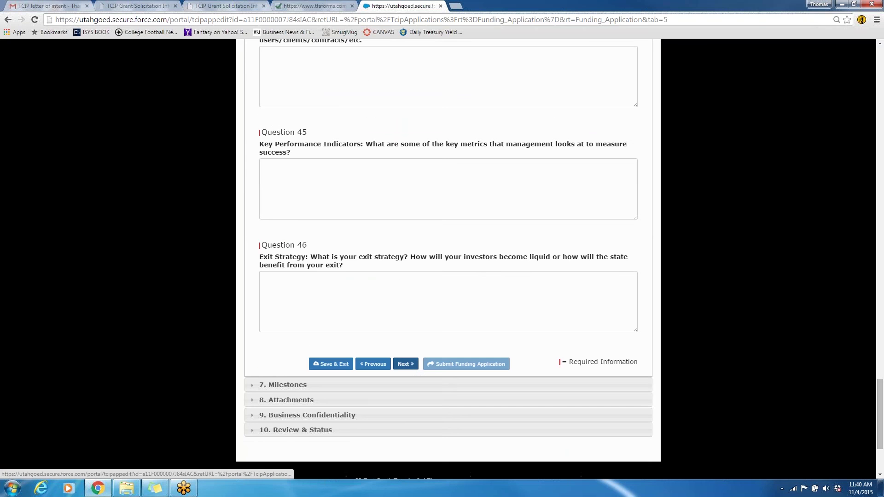
Save and advance through Milestones to section 8, Attachments, and scroll its empty upload questions
{"action": "left_click", "coordinate": [406, 364]}
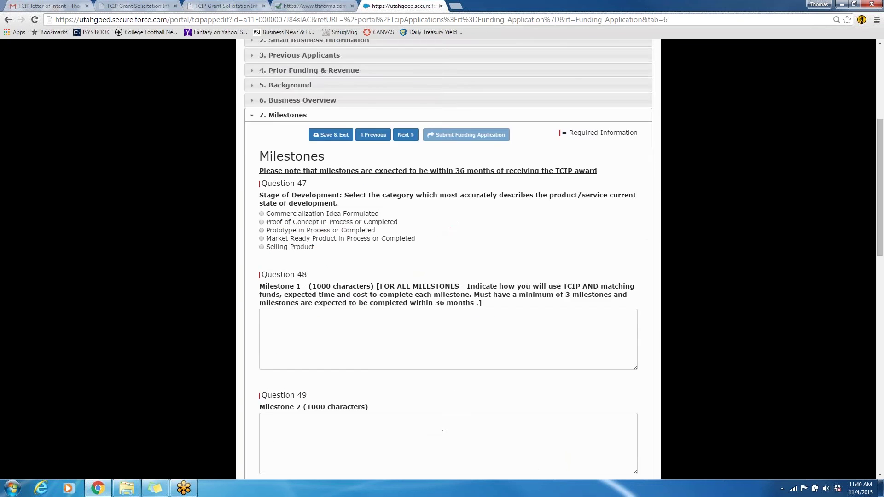
{"action": "scroll", "coordinate": [408, 361], "scroll_direction": "down", "scroll_amount": 9}
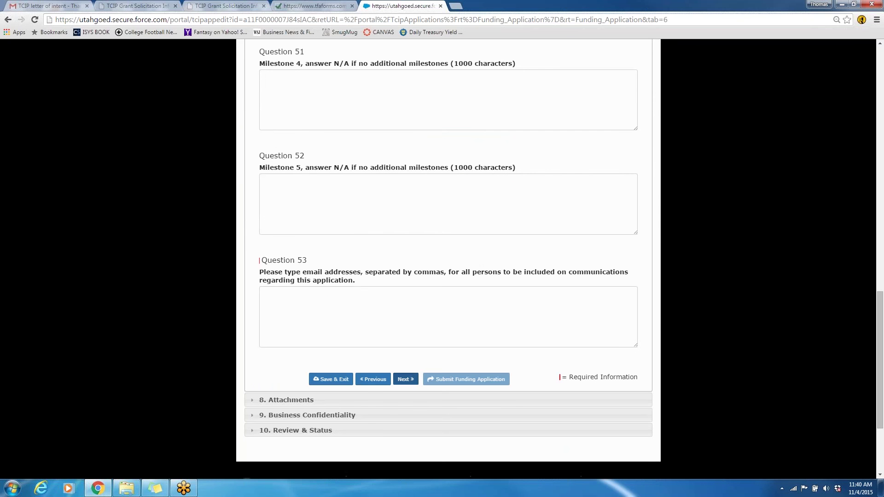
{"action": "left_click", "coordinate": [413, 380]}
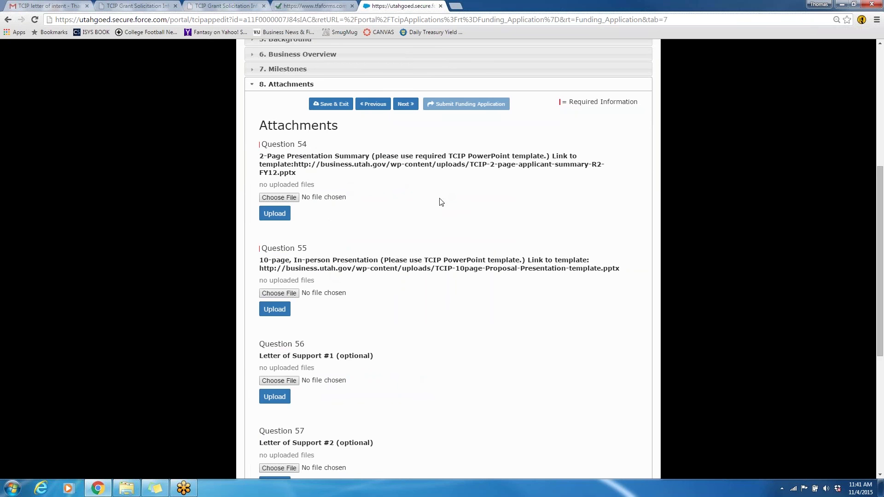
{"action": "scroll", "coordinate": [426, 256], "scroll_direction": "down", "scroll_amount": 3}
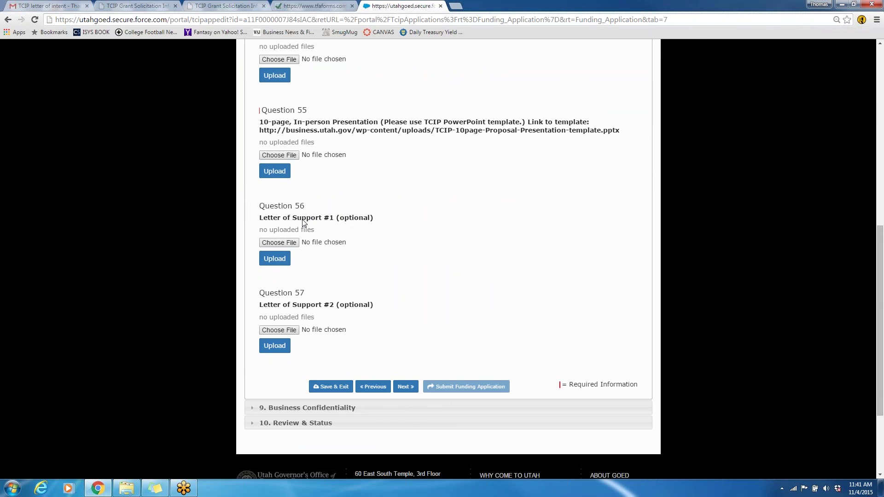
Advance through Business Confidentiality to section 10, Review & Status
{"action": "left_click", "coordinate": [404, 388]}
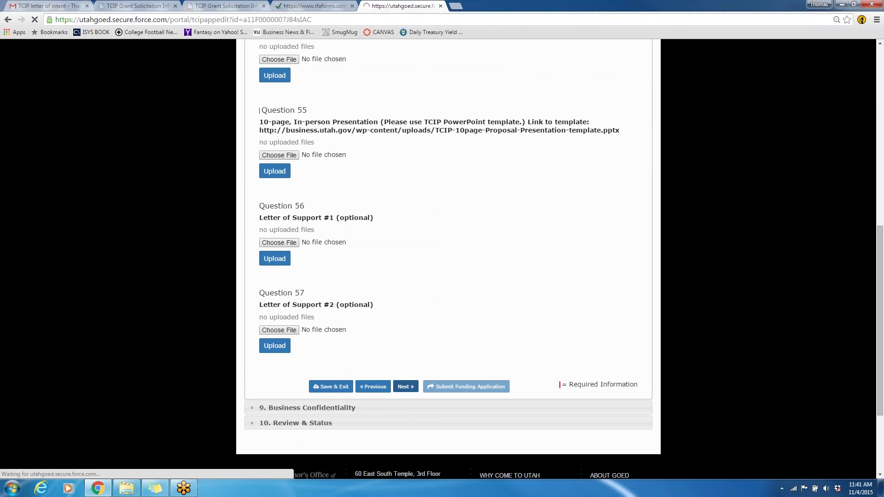
{"action": "scroll", "coordinate": [406, 389], "scroll_direction": "down", "scroll_amount": 3}
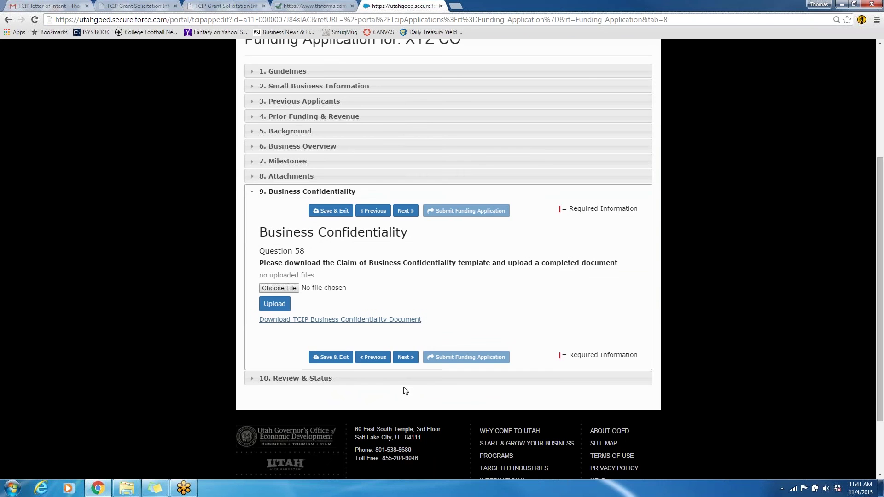
{"action": "left_click", "coordinate": [413, 361]}
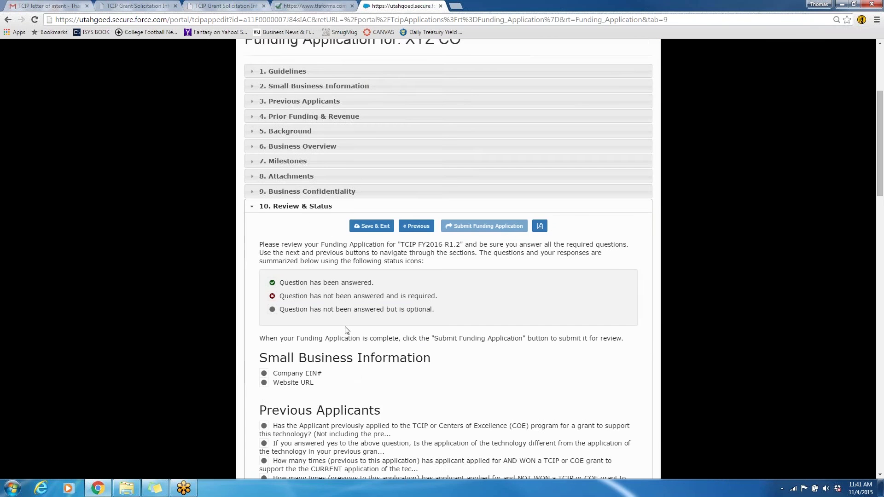
Scroll through the Review & Status summary to check which required questions are unanswered
{"action": "scroll", "coordinate": [349, 331], "scroll_direction": "down", "scroll_amount": 1}
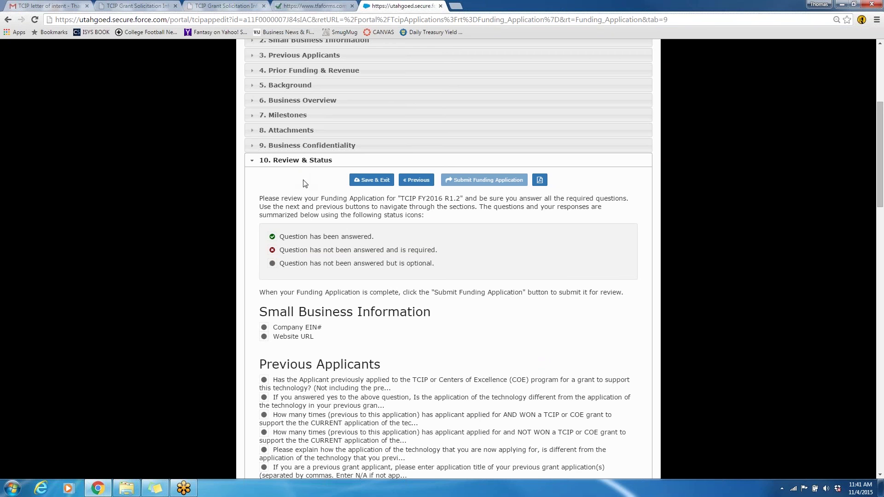
{"action": "scroll", "coordinate": [299, 235], "scroll_direction": "down", "scroll_amount": 6}
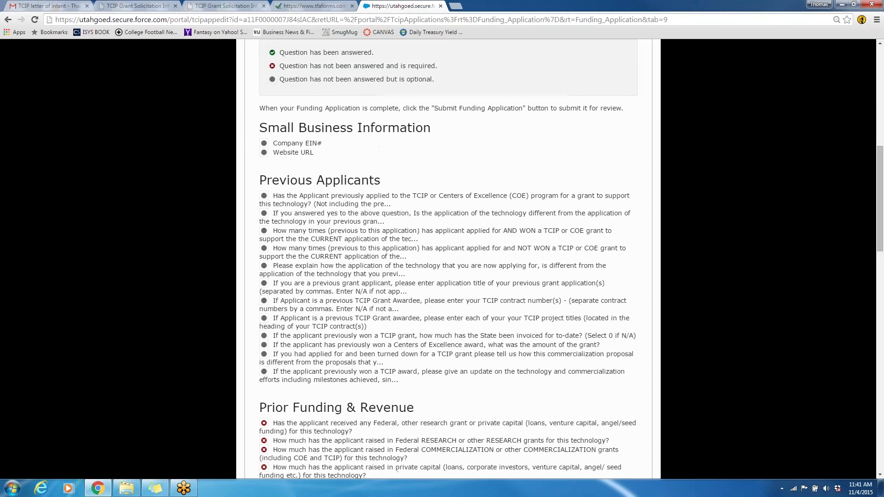
{"action": "scroll", "coordinate": [307, 242], "scroll_direction": "up", "scroll_amount": 2}
{"action": "scroll", "coordinate": [307, 242], "scroll_direction": "up", "scroll_amount": 1}
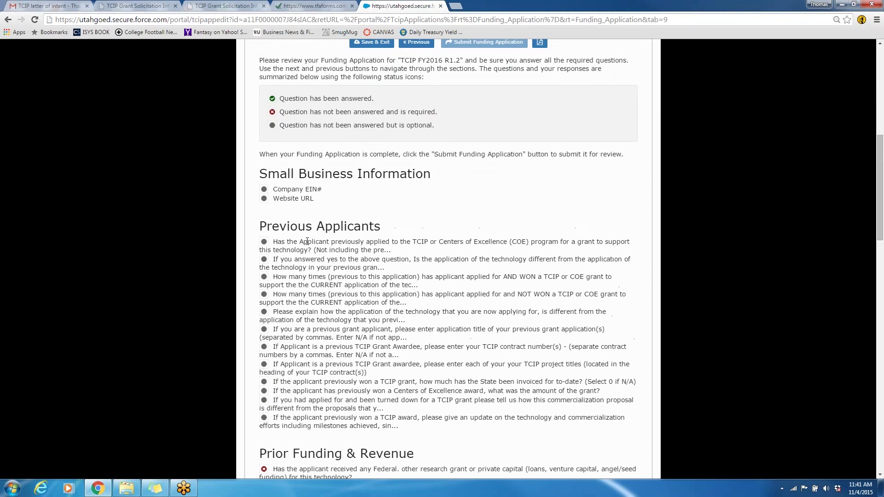
{"action": "scroll", "coordinate": [307, 242], "scroll_direction": "down", "scroll_amount": 7}
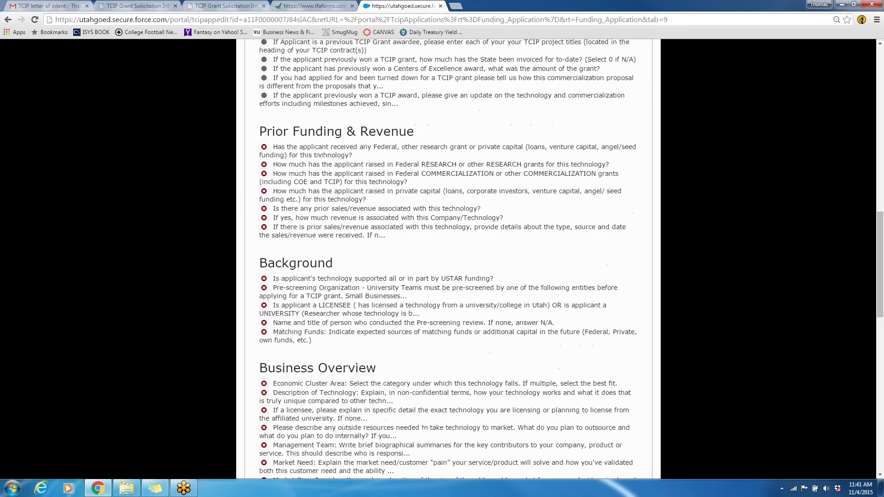
{"action": "scroll", "coordinate": [274, 236], "scroll_direction": "down", "scroll_amount": 9}
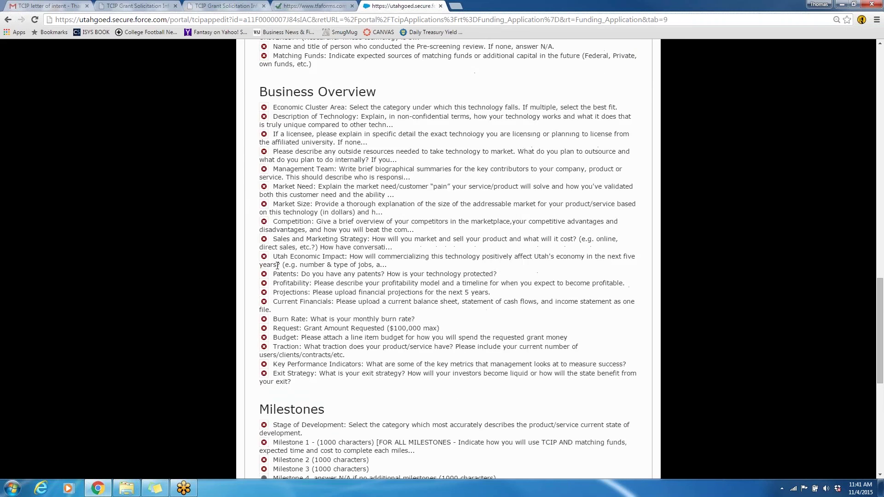
{"action": "scroll", "coordinate": [277, 267], "scroll_direction": "down", "scroll_amount": 4}
{"action": "scroll", "coordinate": [278, 264], "scroll_direction": "up", "scroll_amount": 9}
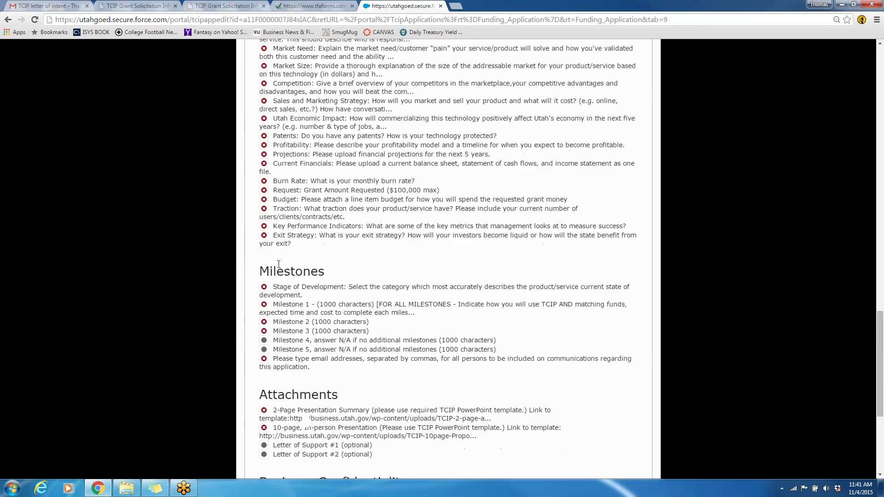
{"action": "scroll", "coordinate": [279, 264], "scroll_direction": "up", "scroll_amount": 11}
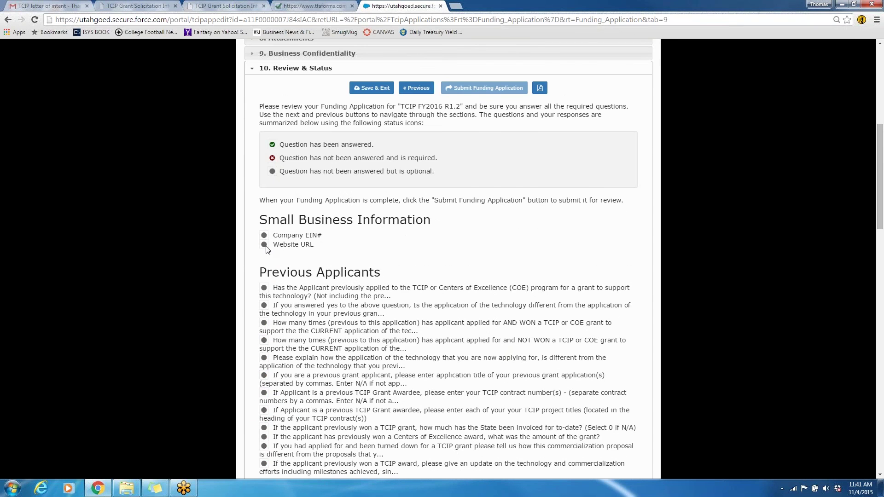
{"action": "scroll", "coordinate": [281, 289], "scroll_direction": "down", "scroll_amount": 6}
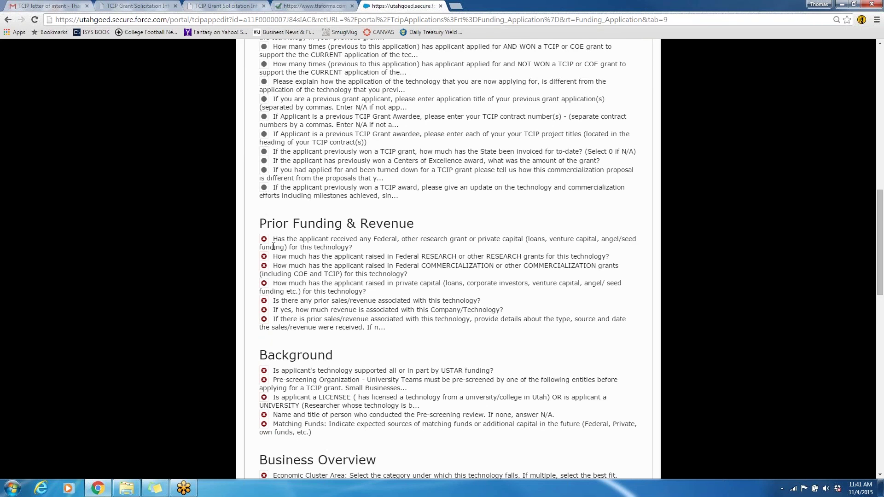
{"action": "scroll", "coordinate": [277, 249], "scroll_direction": "down", "scroll_amount": 6}
{"action": "scroll", "coordinate": [273, 246], "scroll_direction": "down", "scroll_amount": 10}
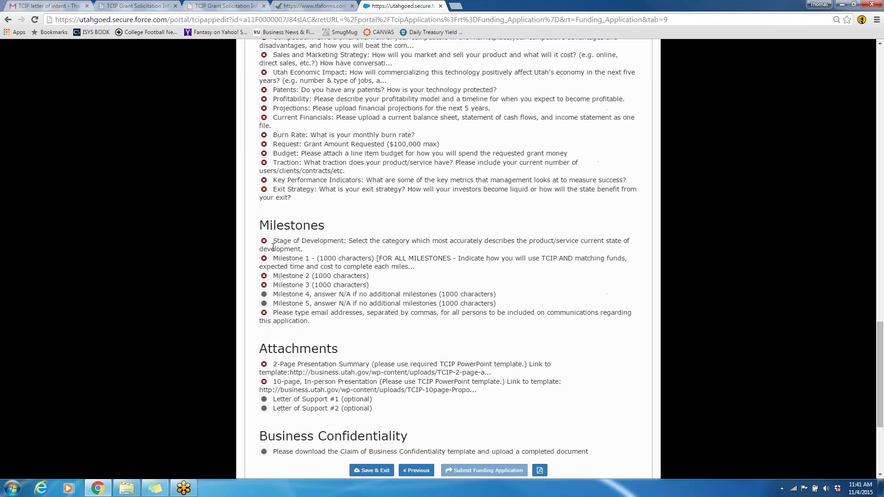